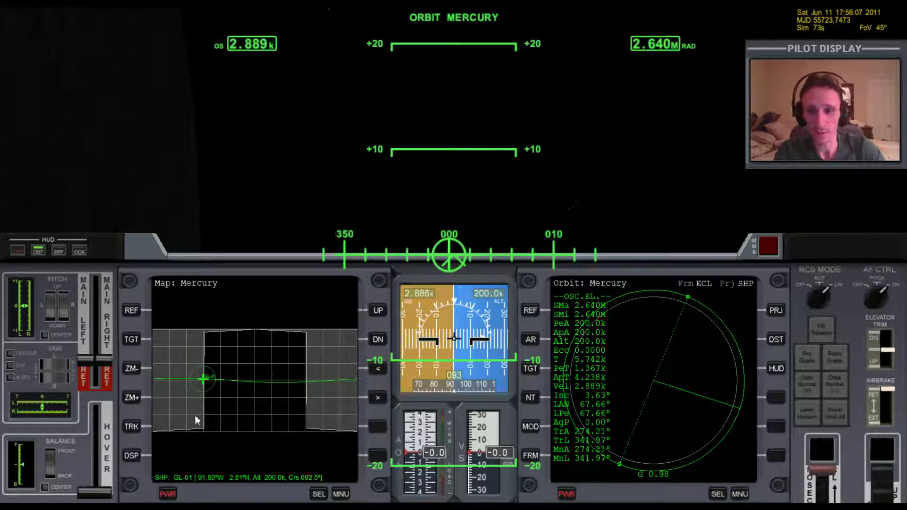
Open the Map MFD's target list on the Mercury map
click(131, 339)
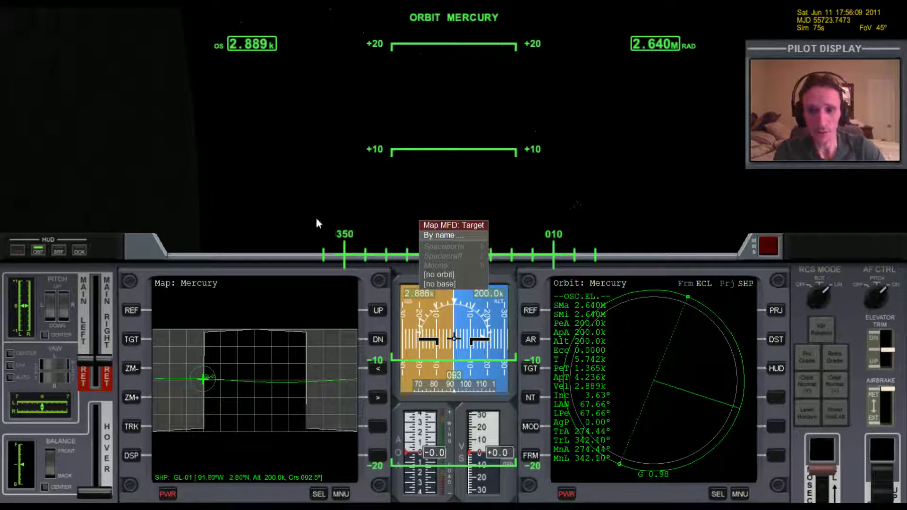
Close the map target list without choosing a target and bring up the Main menu
key(Down)
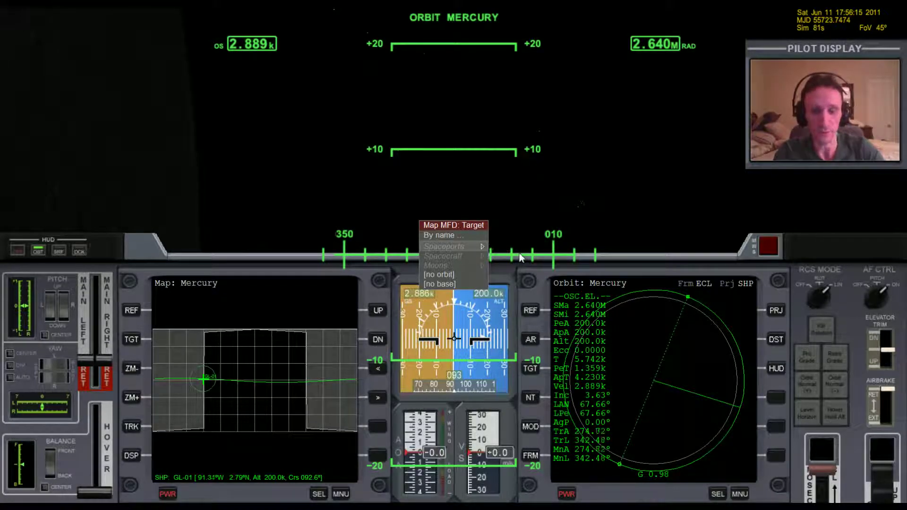
key(Escape)
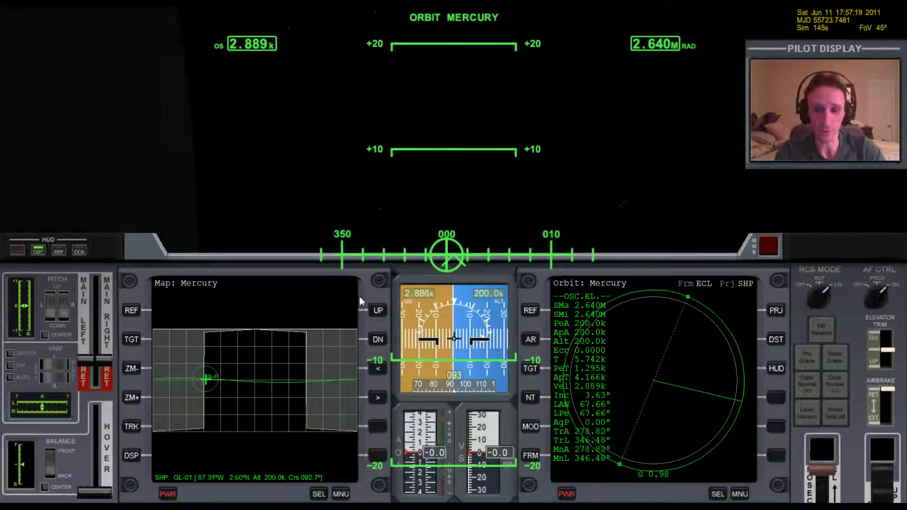
key(F4)
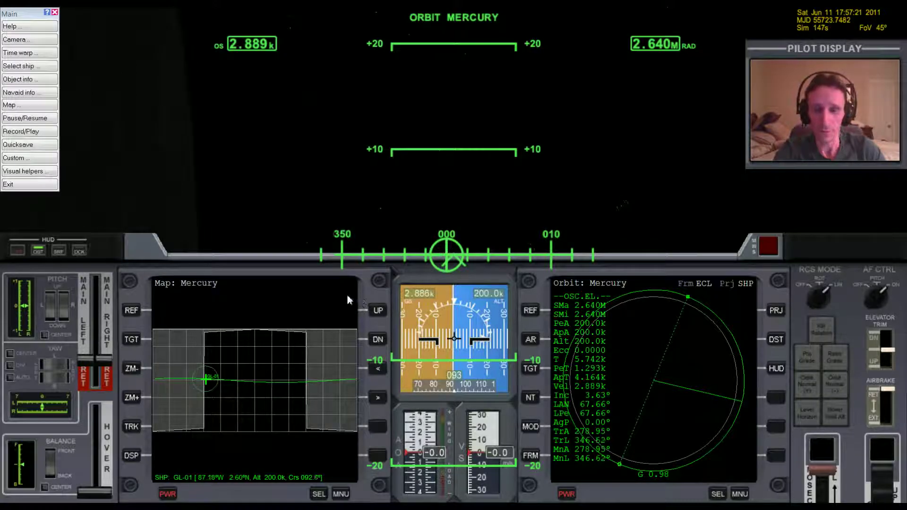
Exit the simulation and open the Orbiter Config folder in Explorer
click(38, 184)
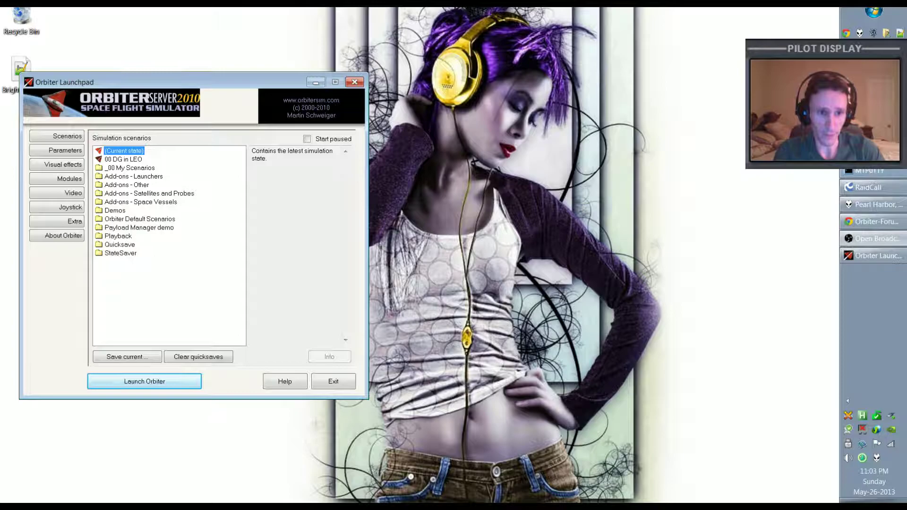
click(869, 154)
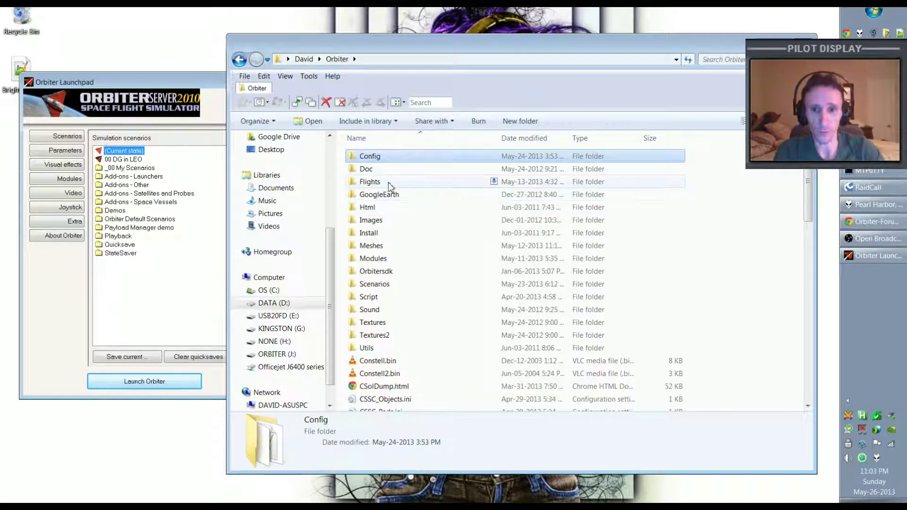
double_click(354, 157)
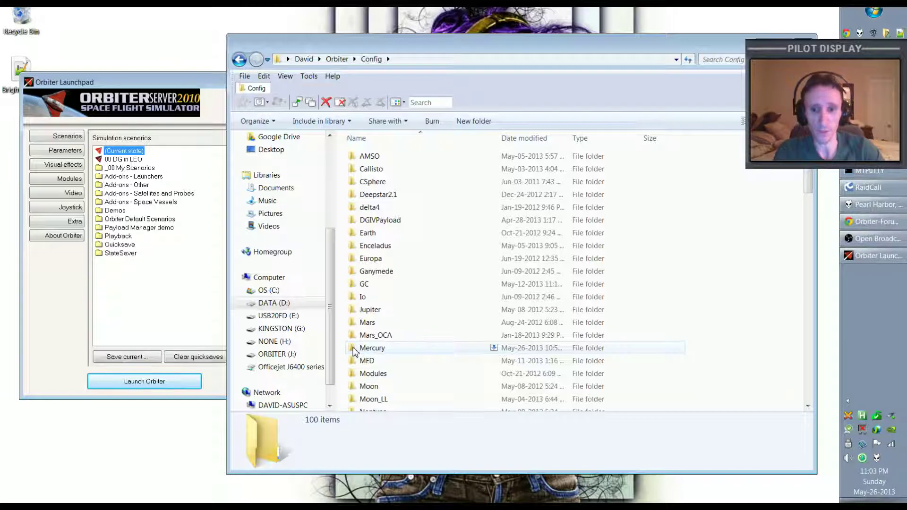
Open the Mercury folder inside Config
click(354, 348)
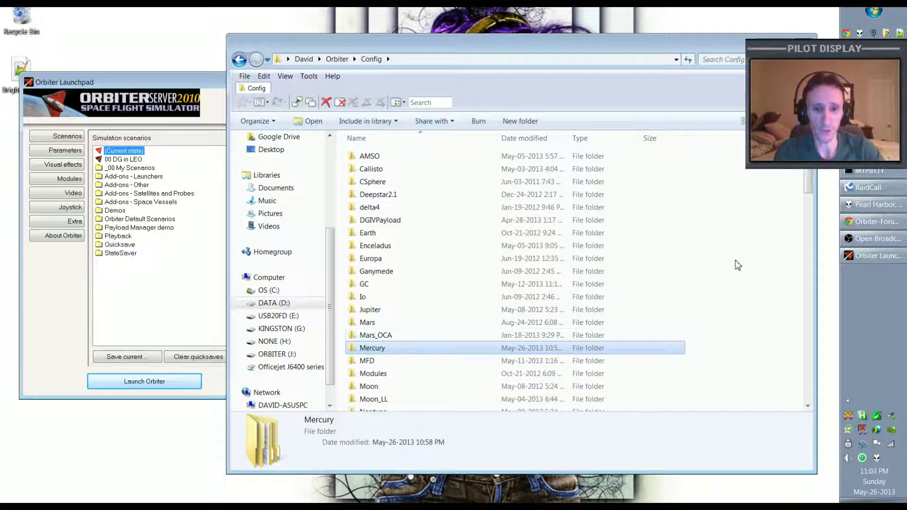
click(735, 301)
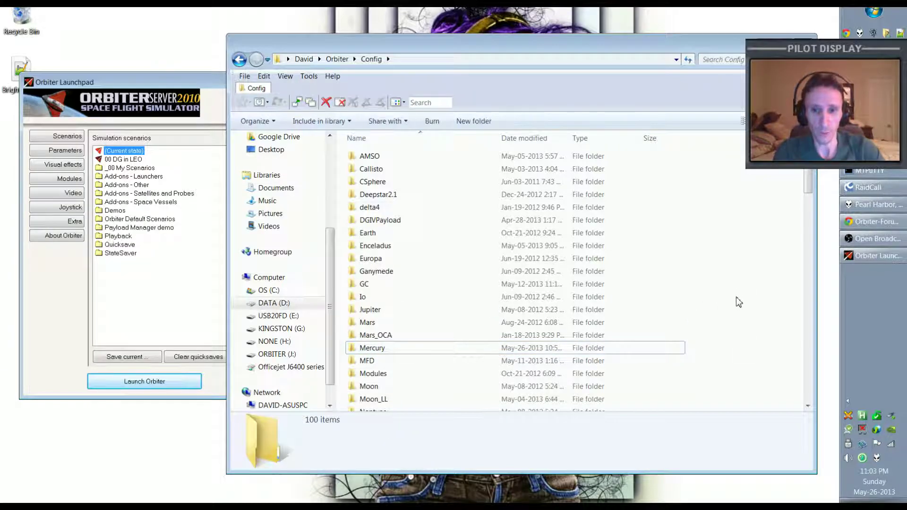
scroll(735, 300, down, 4)
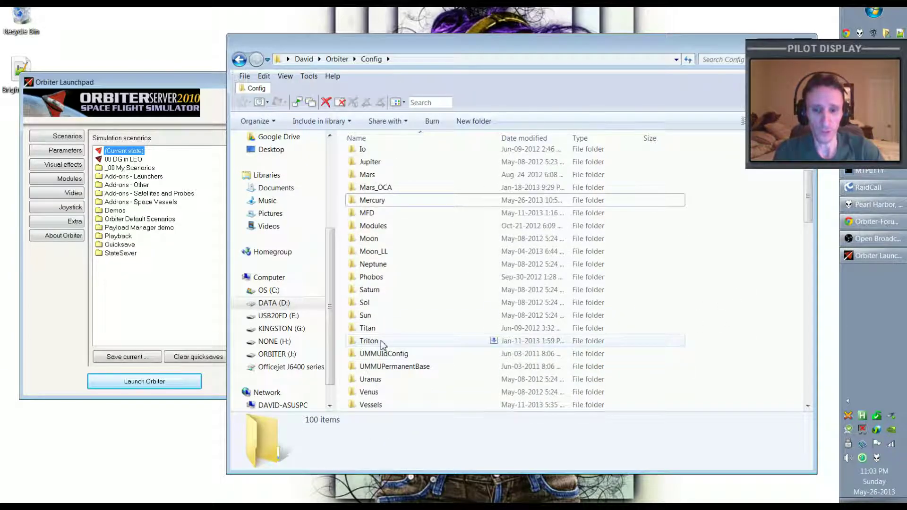
click(382, 342)
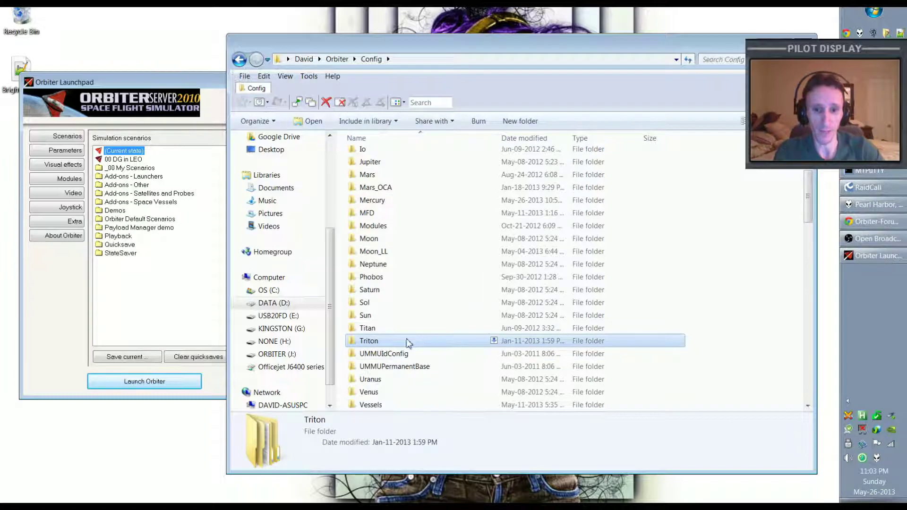
scroll(720, 339, up, 1)
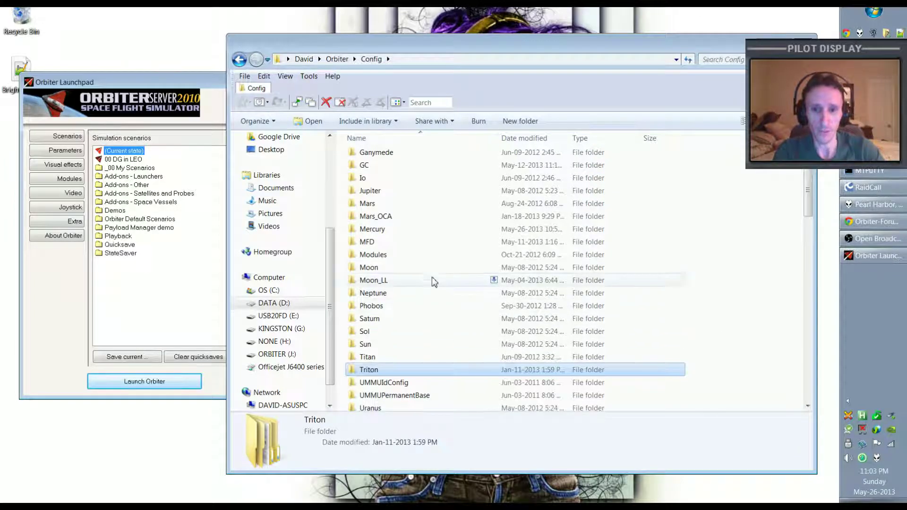
click(496, 230)
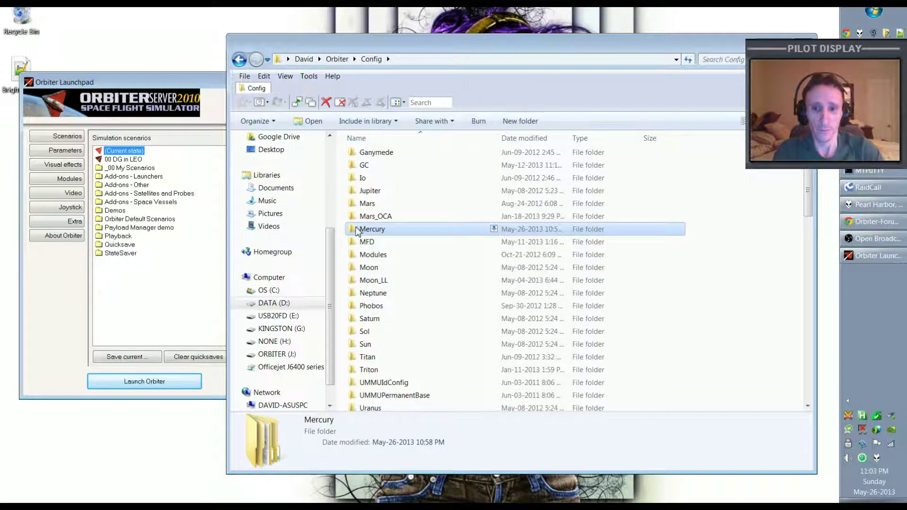
double_click(361, 230)
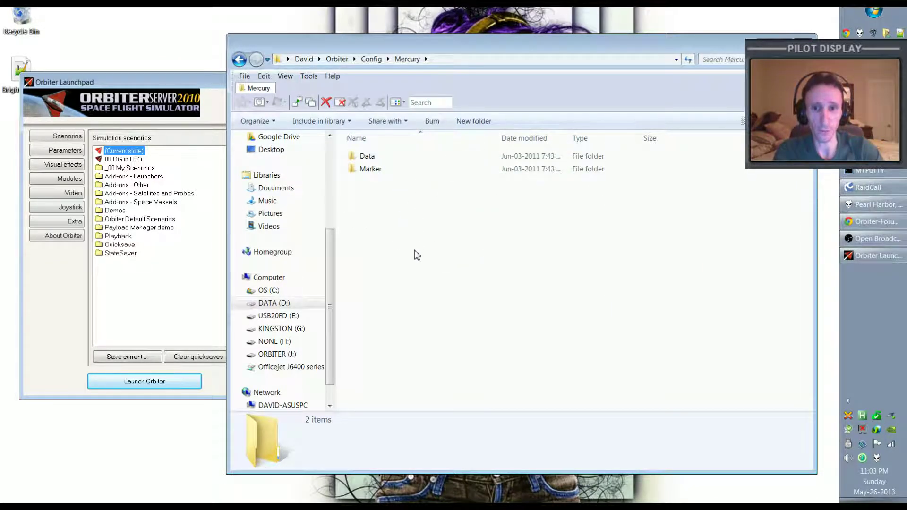
Create a new folder named Base in Mercury, then go back up and open the Moon folder
right_click(398, 274)
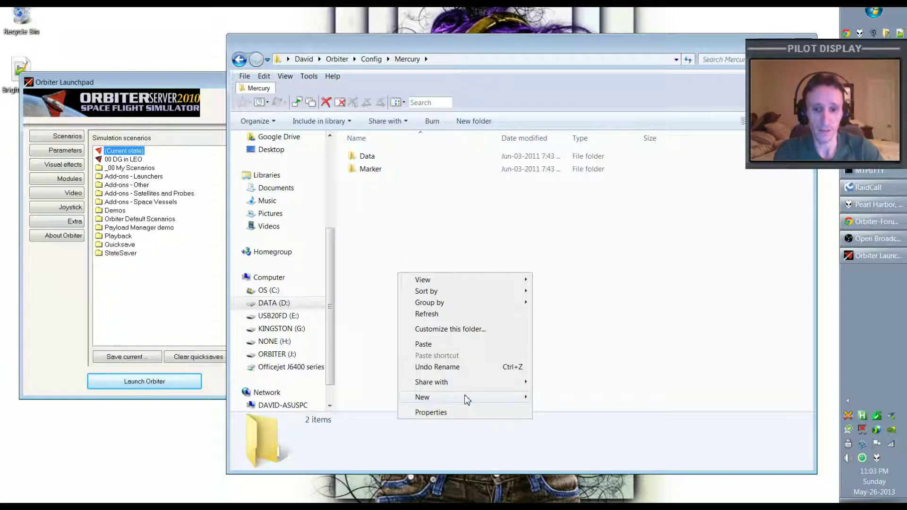
mouse_move(467, 399)
click(579, 282)
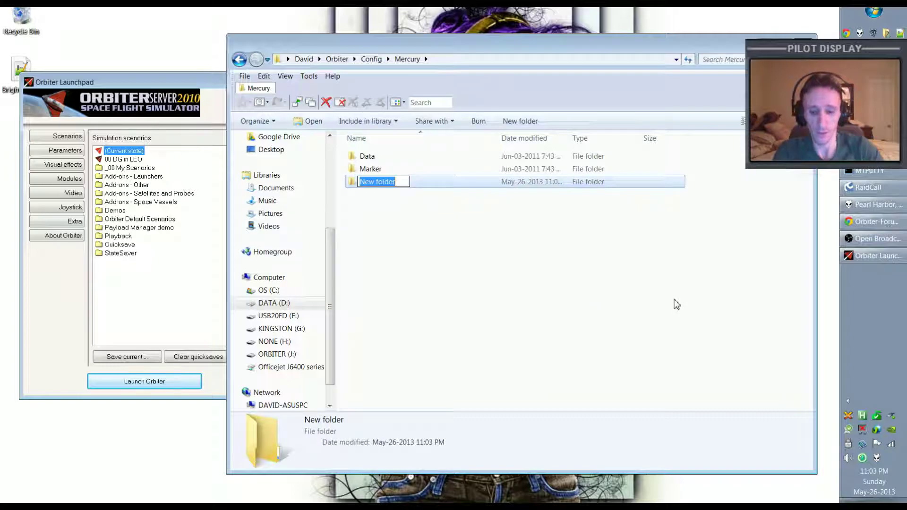
text(Base)
key(Return)
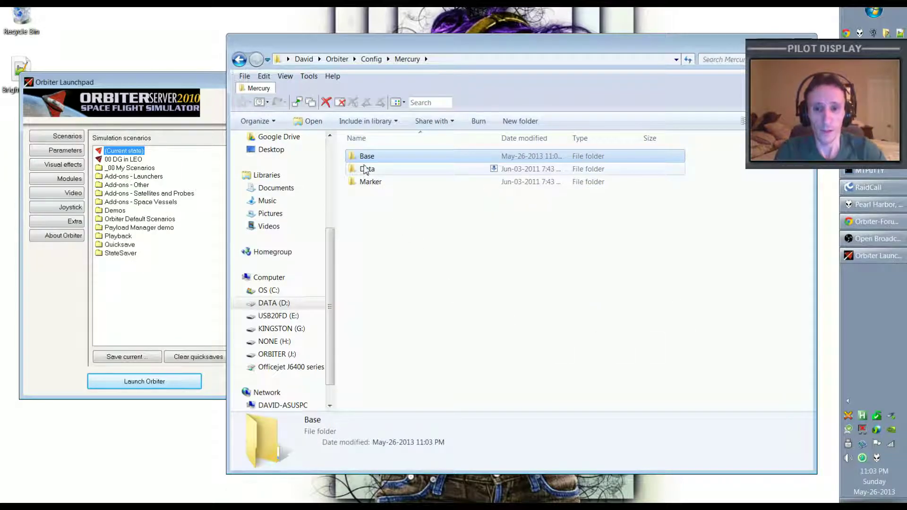
double_click(355, 159)
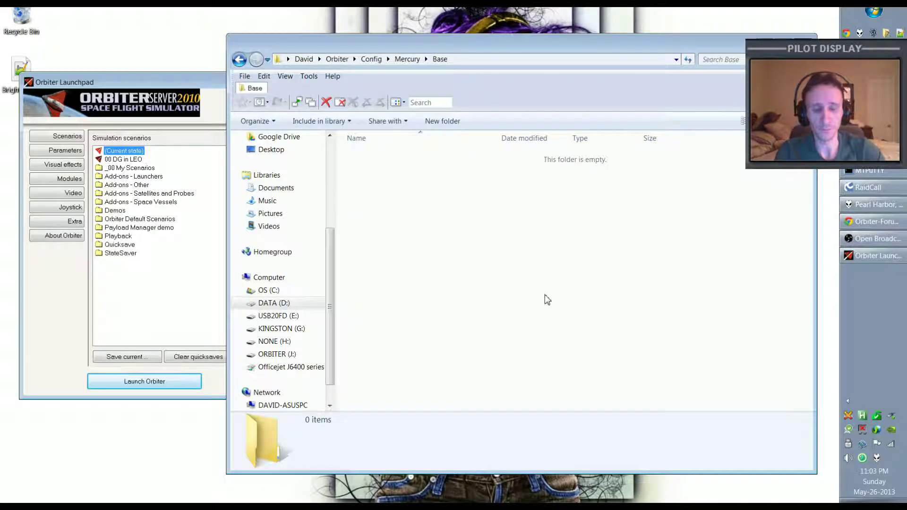
click(371, 59)
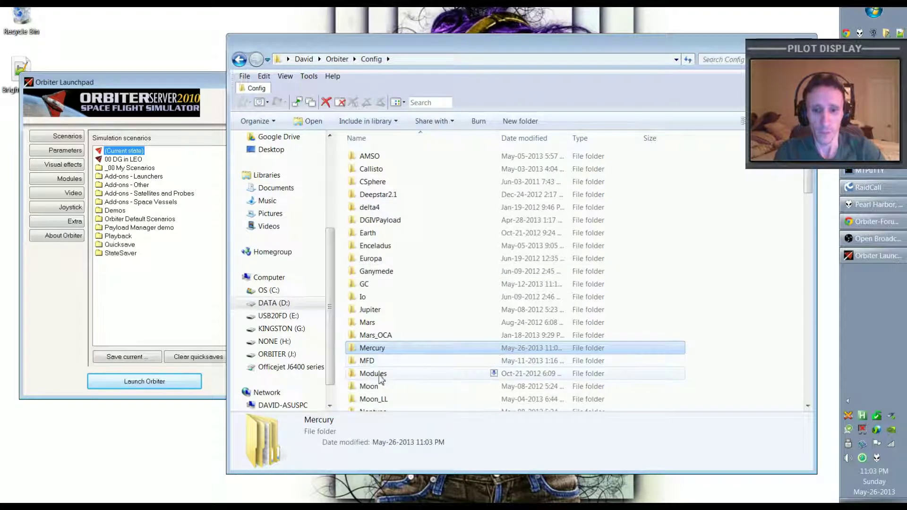
double_click(367, 386)
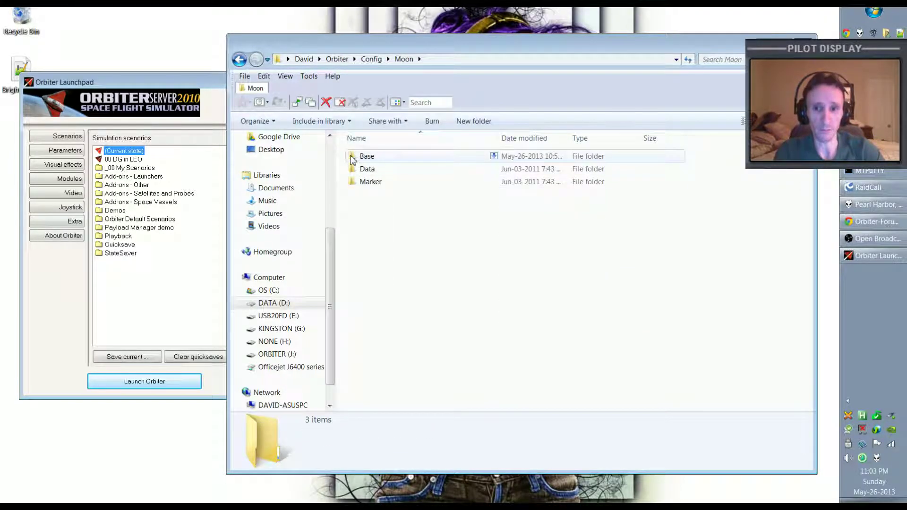
Copy Brighton.cfg from Config\Moon\Base into Config\Mercury\Base
double_click(356, 157)
click(395, 170)
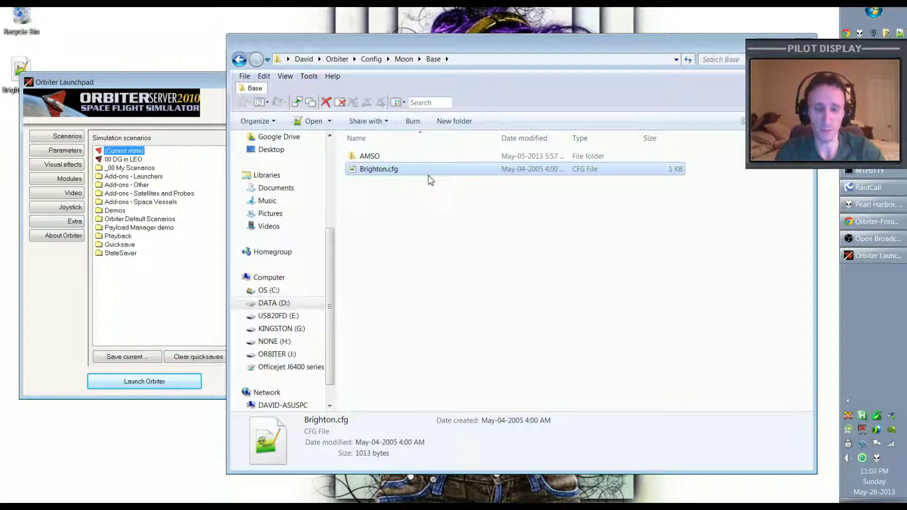
right_click(451, 174)
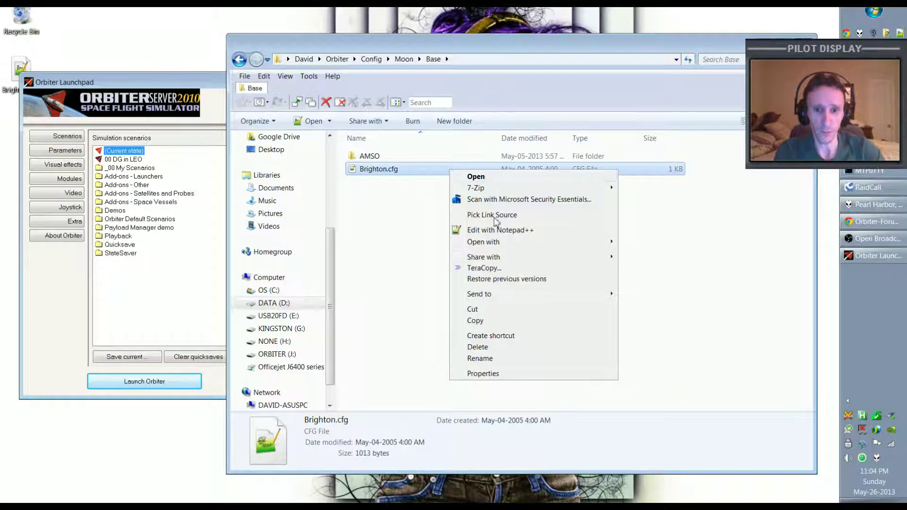
click(504, 321)
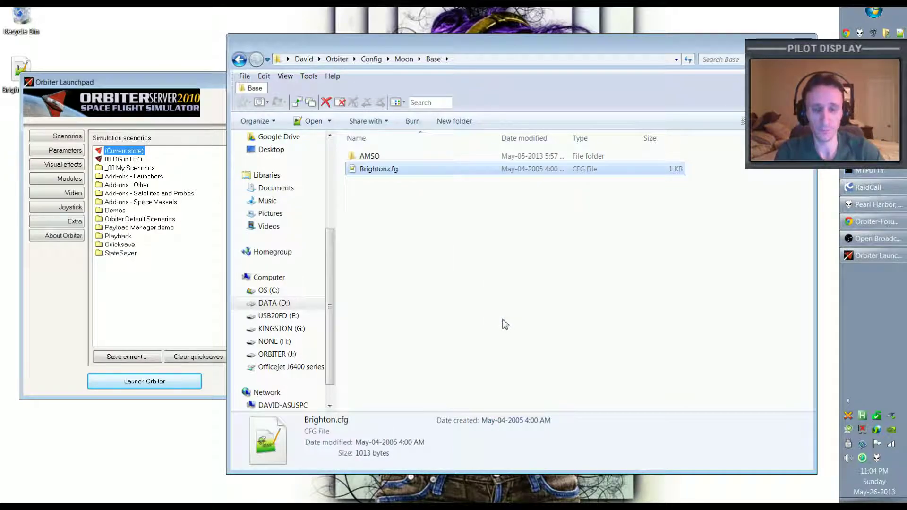
click(371, 59)
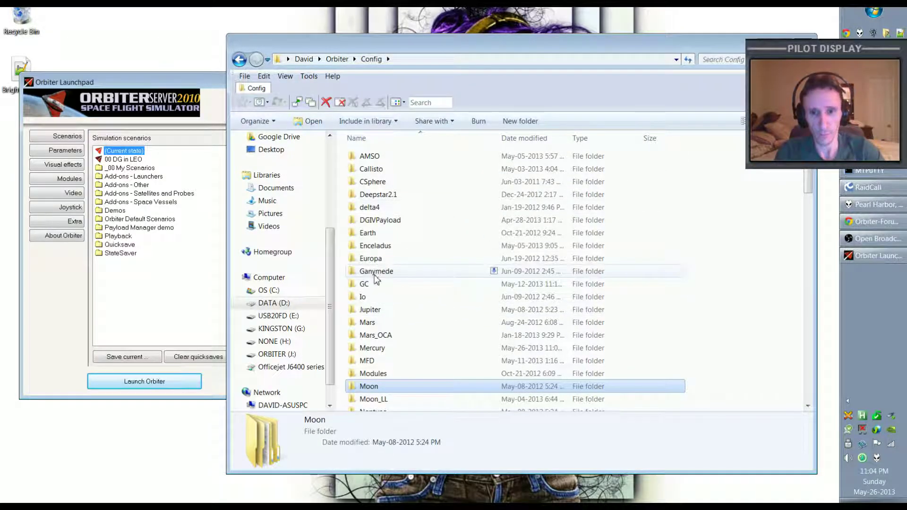
double_click(354, 349)
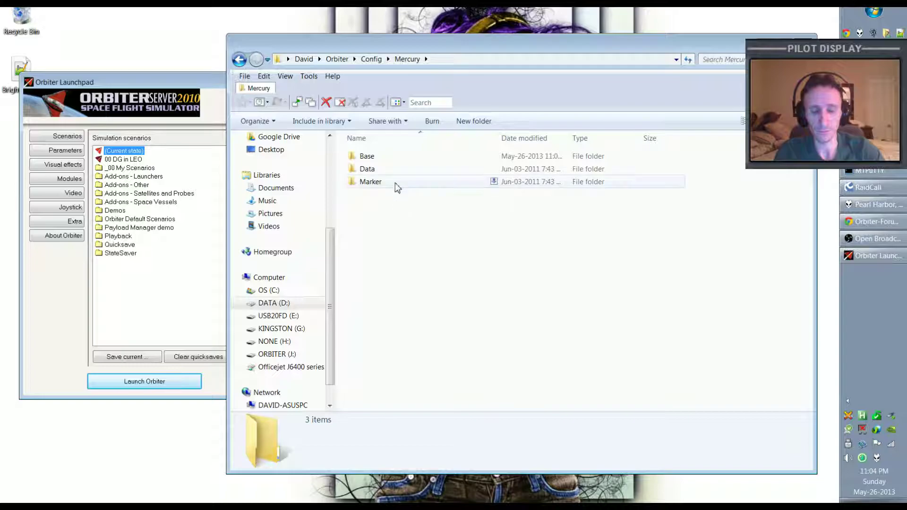
double_click(355, 156)
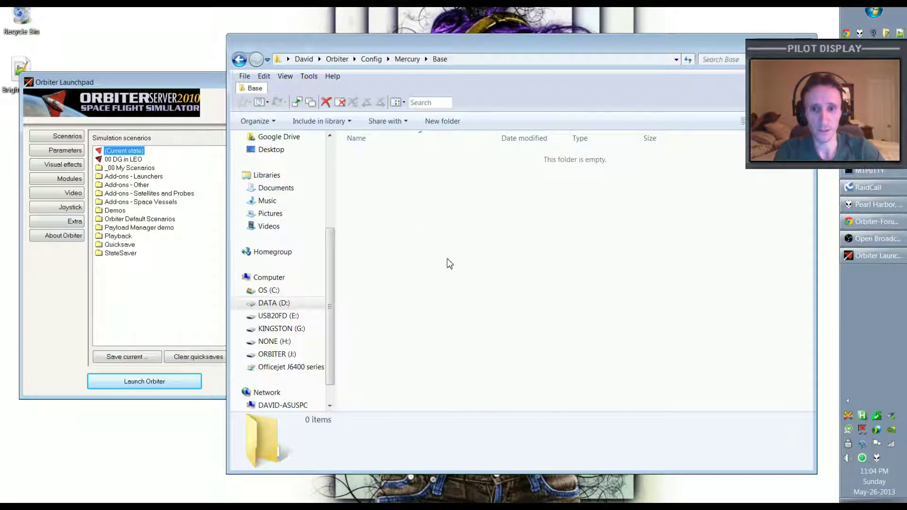
right_click(454, 250)
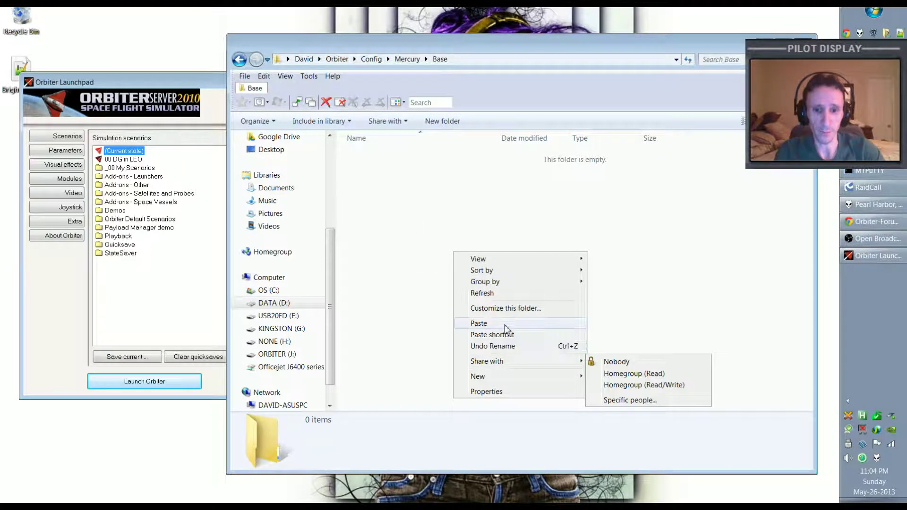
click(540, 338)
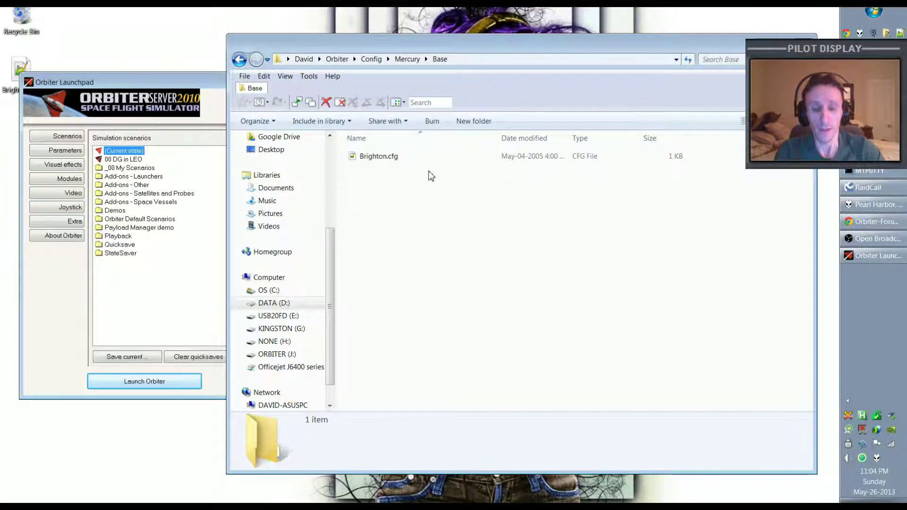
Rename the pasted Brighton.cfg to MercuryBase.cfg
click(385, 156)
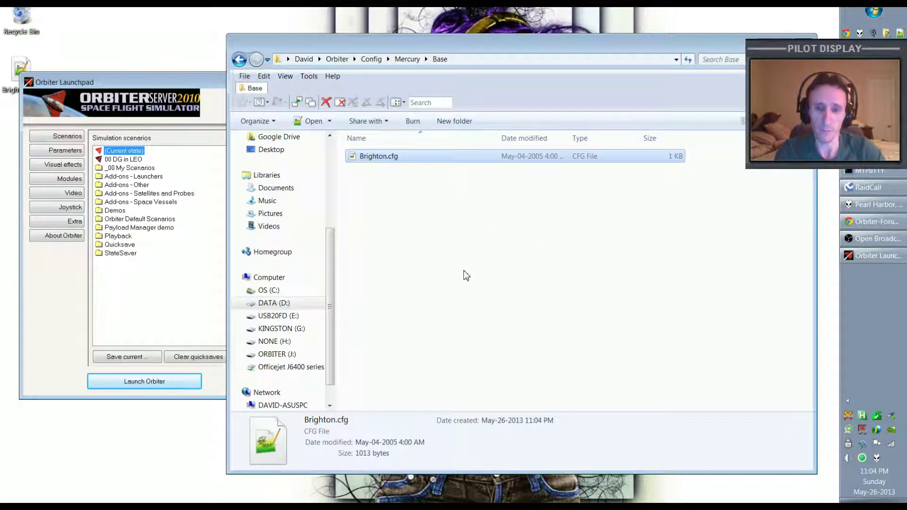
key(F2)
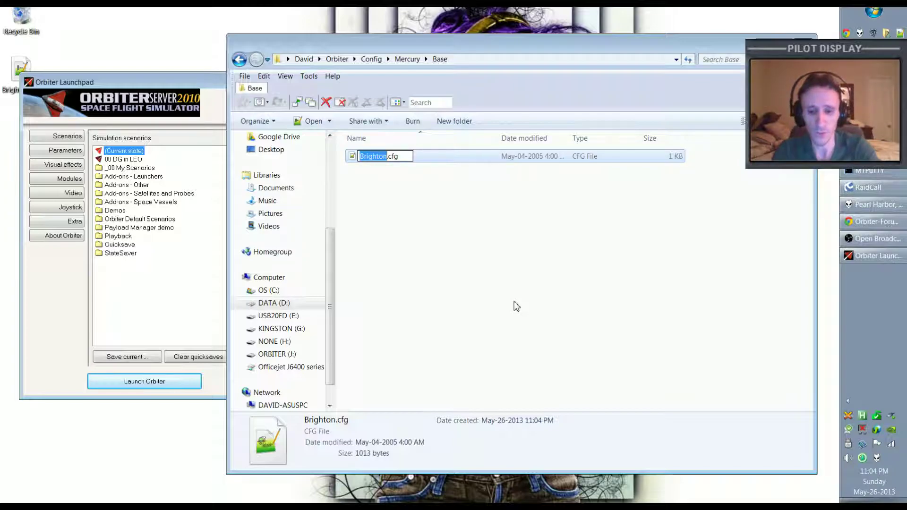
text(MercuryBase)
key(Return)
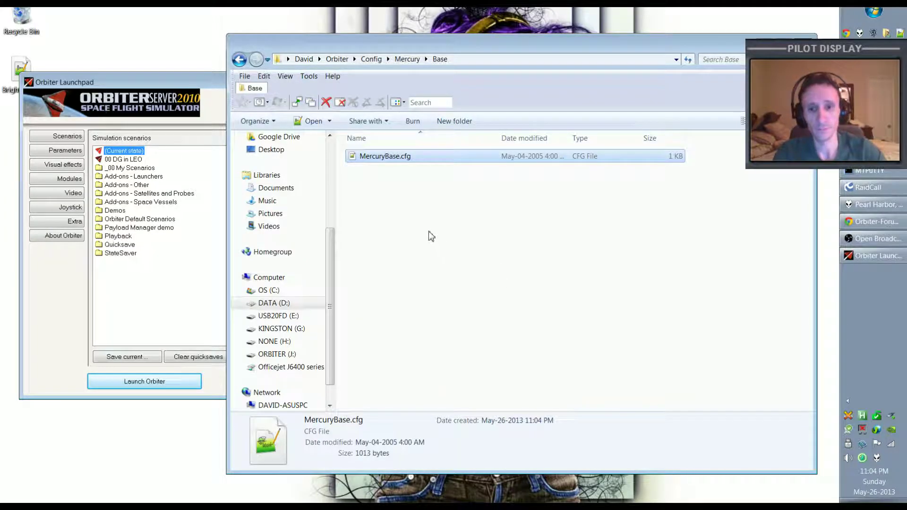
Open MercuryBase.cfg in Notepad2 for editing
right_click(388, 156)
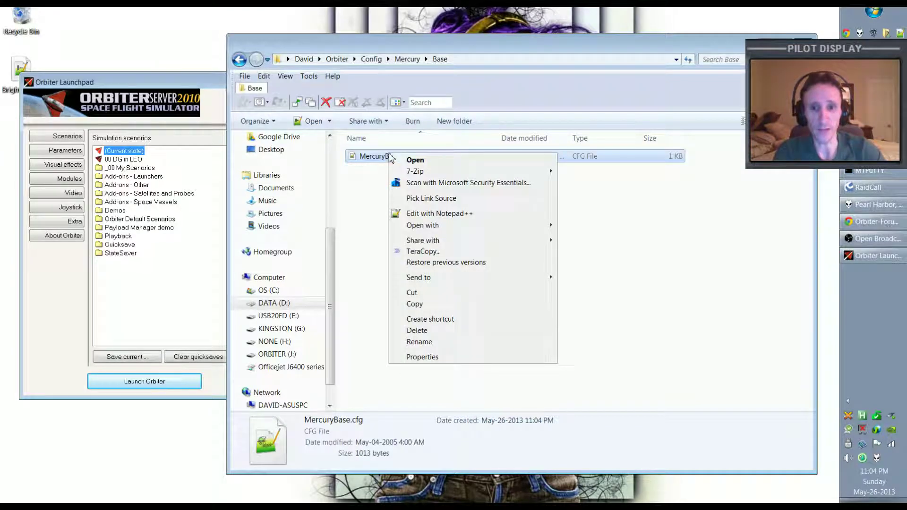
mouse_move(495, 233)
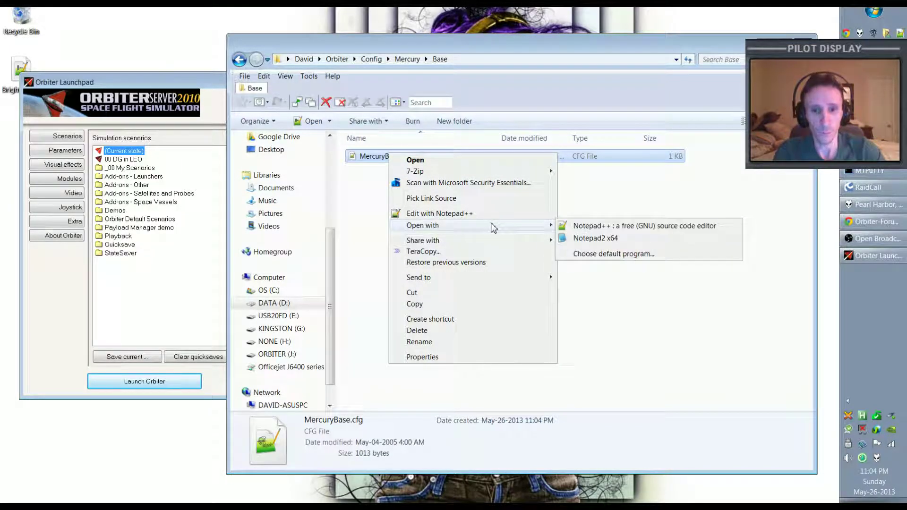
click(638, 241)
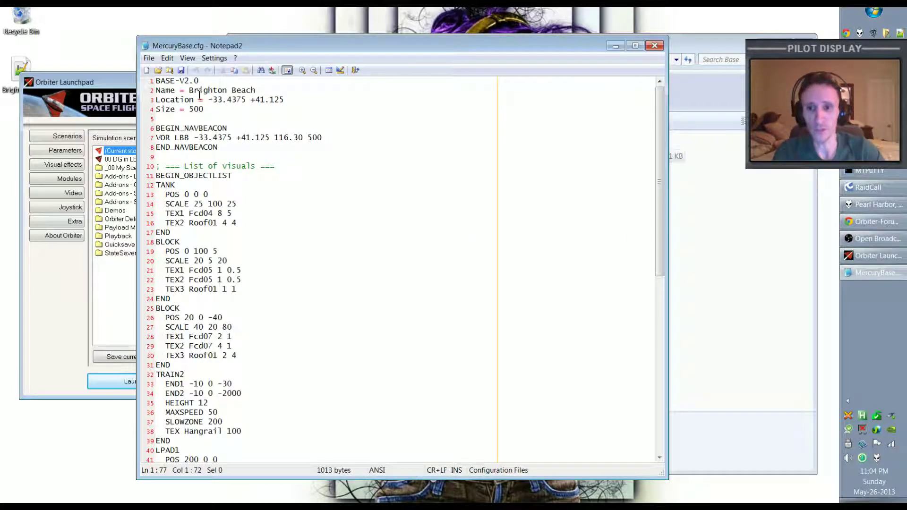
Replace the base name 'Brighton Beach' with 'Mercury Base' and save MercuryBase.cfg
drag(190, 90, 259, 94)
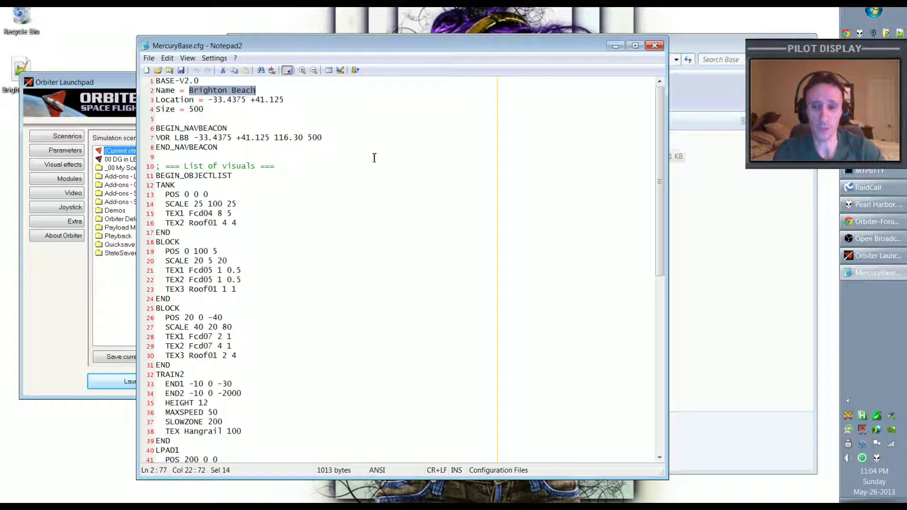
text(Merc)
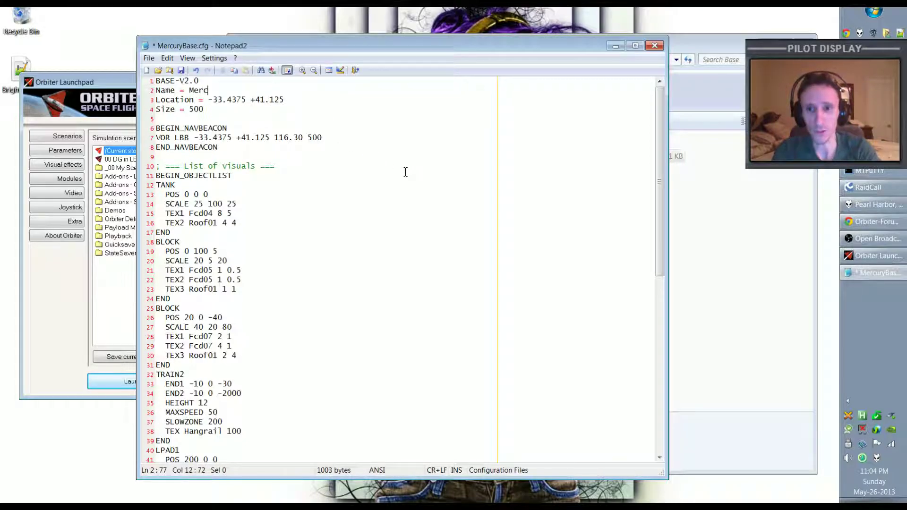
key(BackSpace)
key(BackSpace)
key(BackSpace)
key(BackSpace)
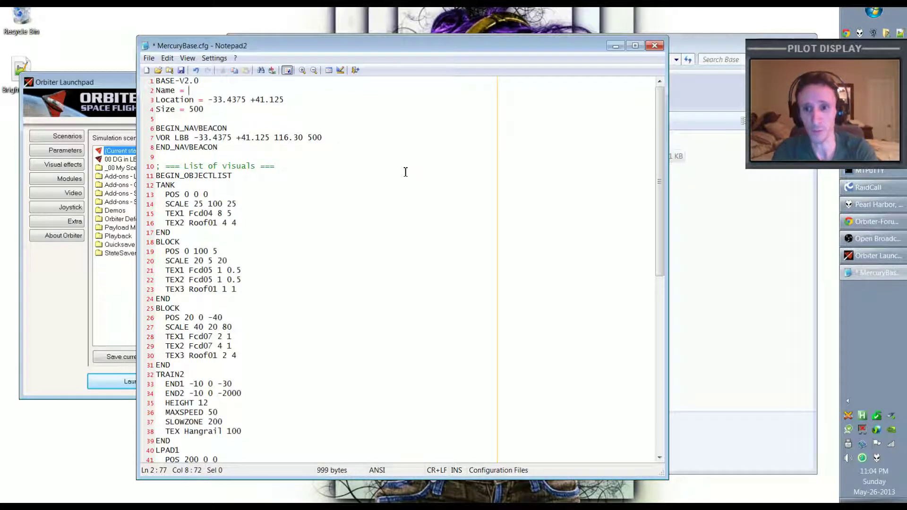
text(cury Base)
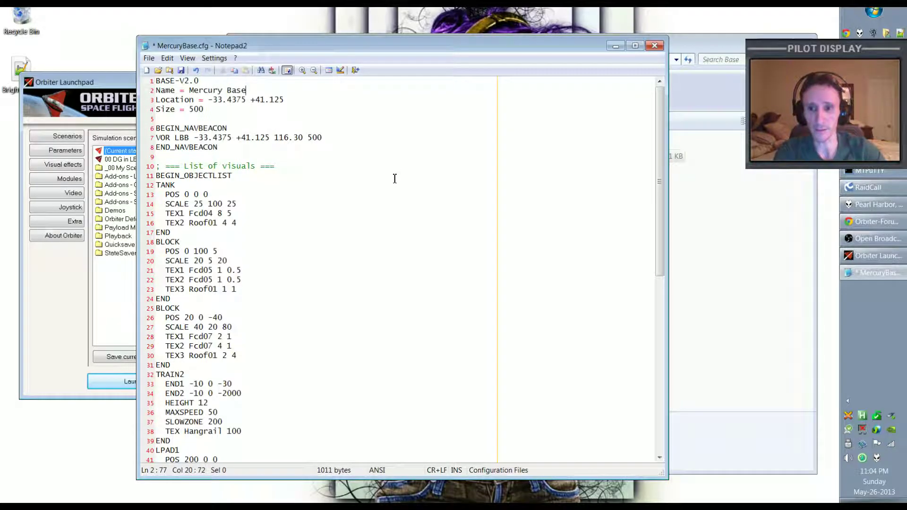
click(181, 70)
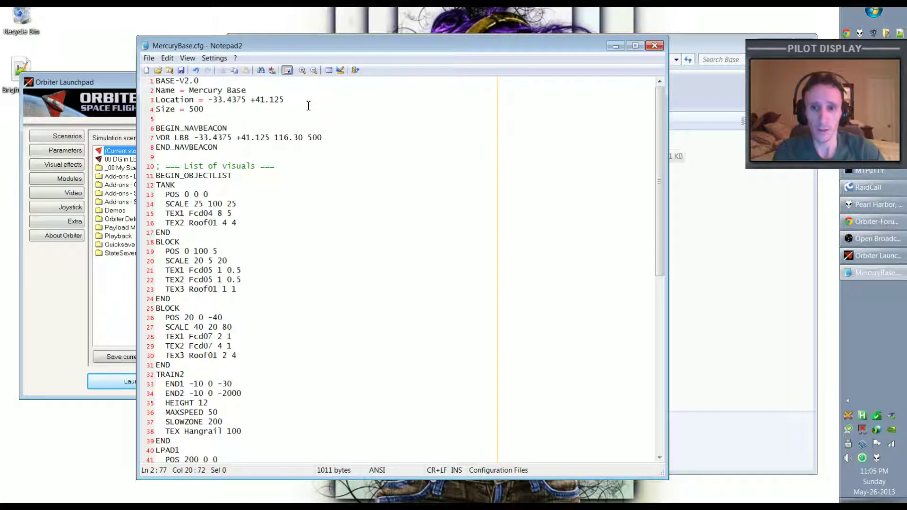
Launch the 'DG in orbit around Mercury' scenario from Youtube Video Flights > Scenarios for Short Explanations
click(615, 46)
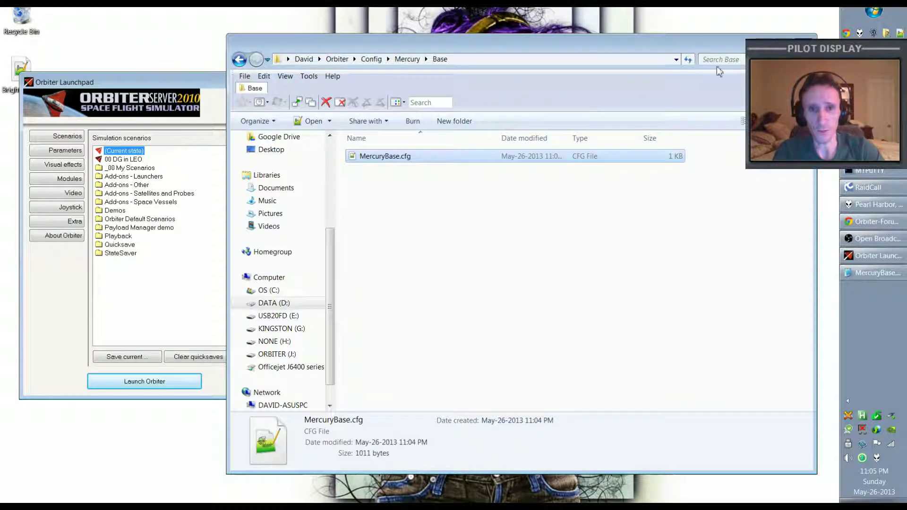
click(776, 40)
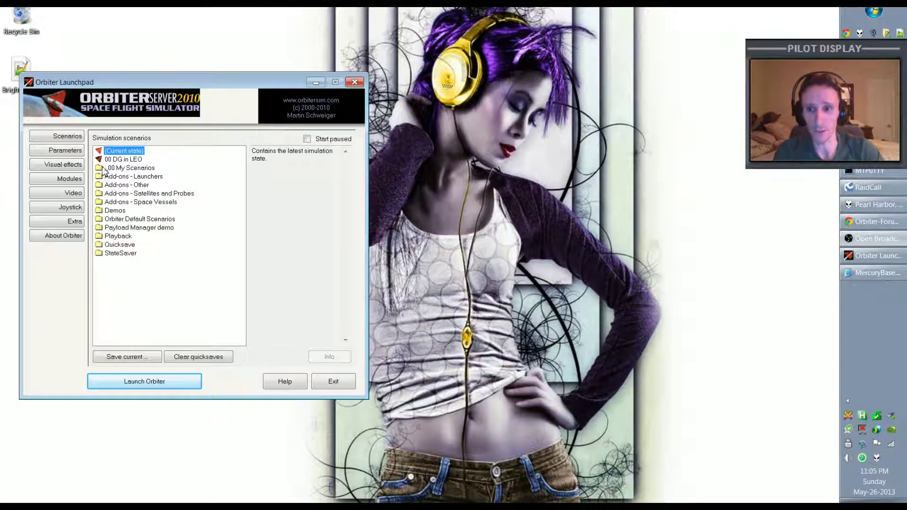
double_click(101, 168)
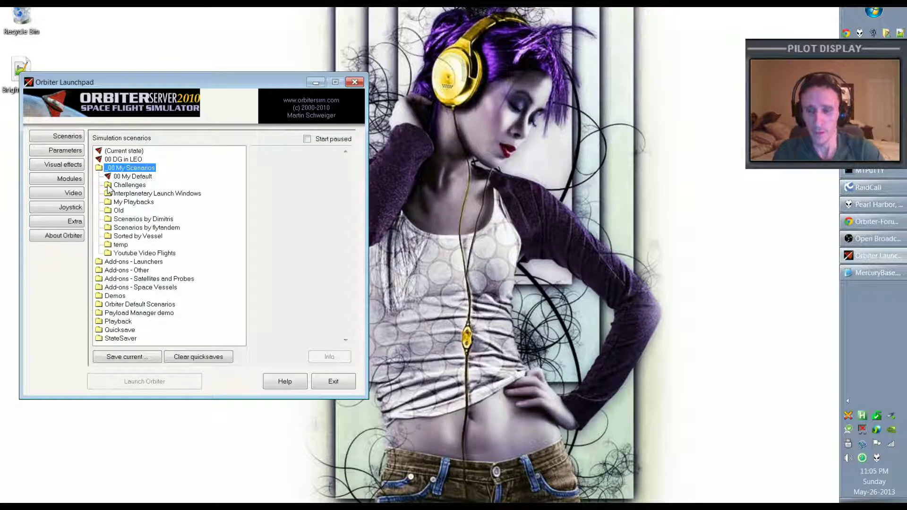
click(109, 254)
double_click(109, 254)
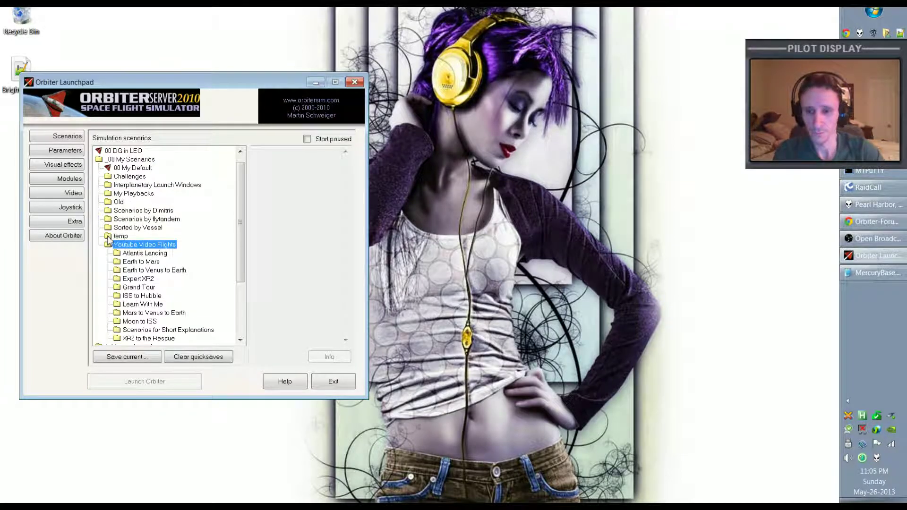
double_click(178, 329)
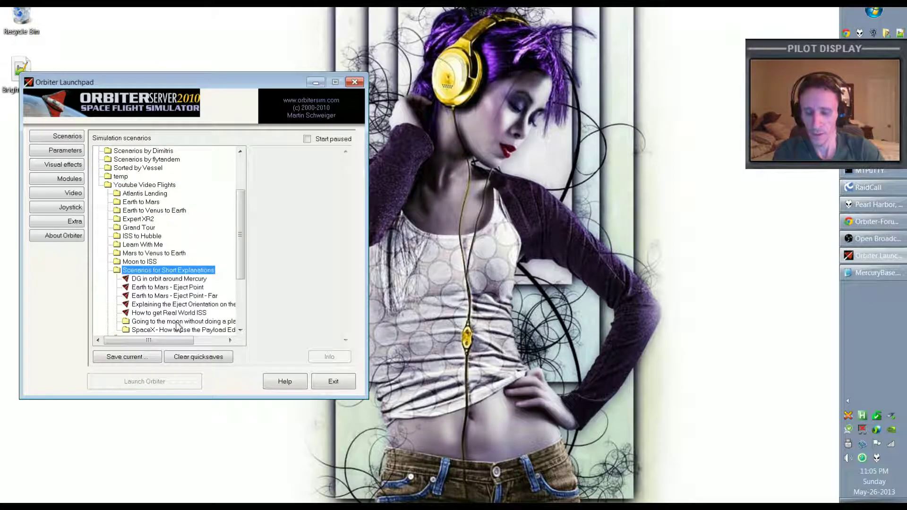
click(190, 279)
click(170, 380)
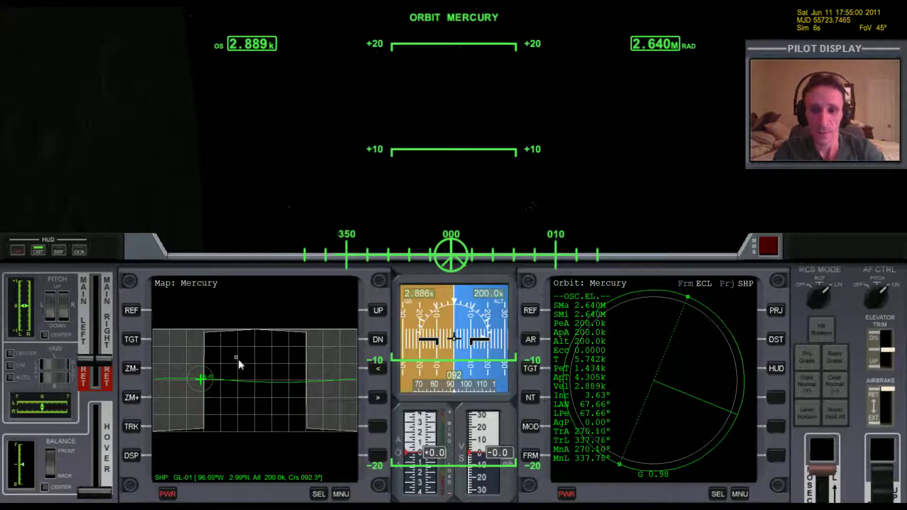
Set Mercury Base as the Map MFD target, chosen by name
click(132, 339)
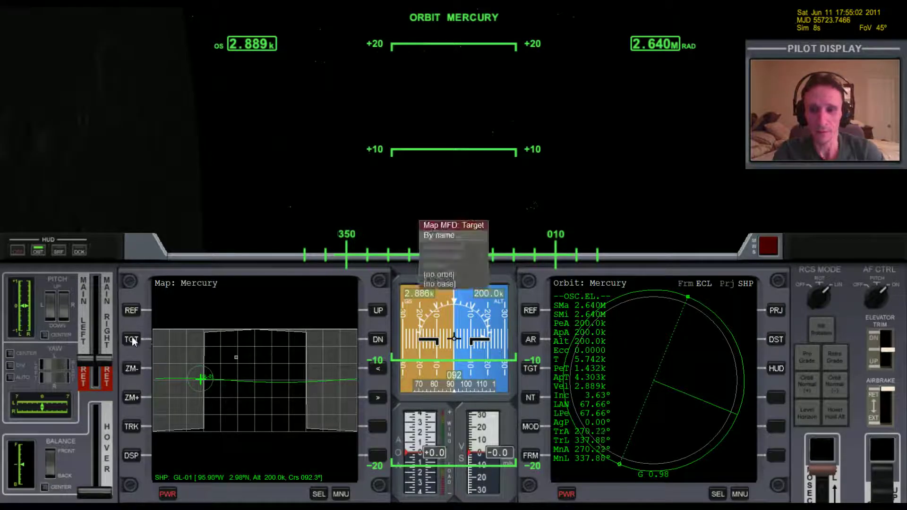
key(Return)
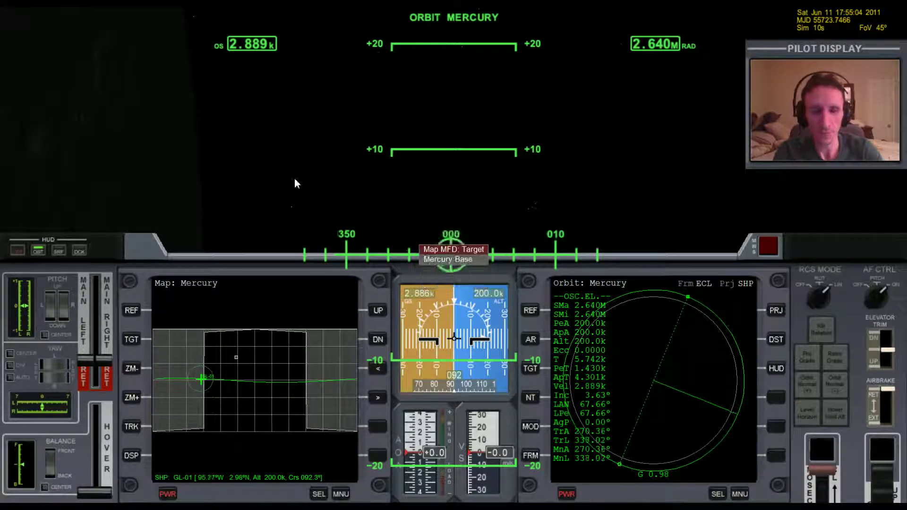
key(Return)
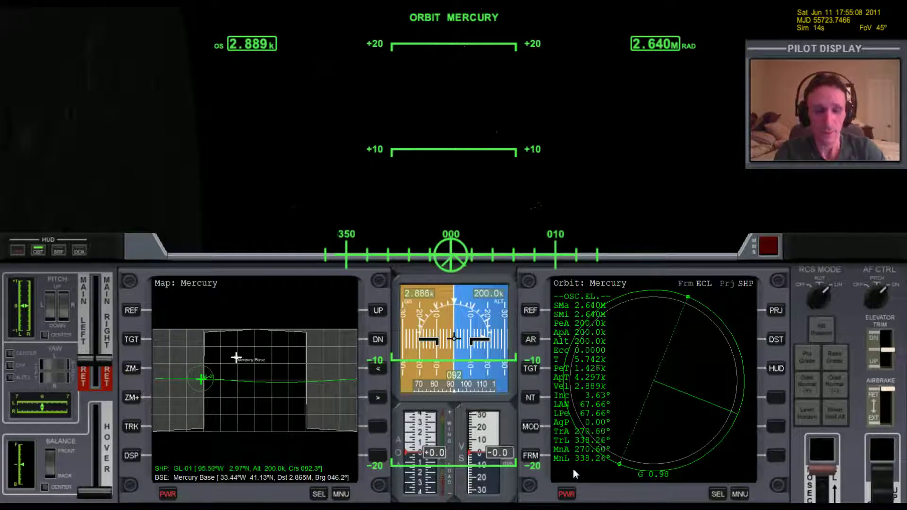
click(715, 494)
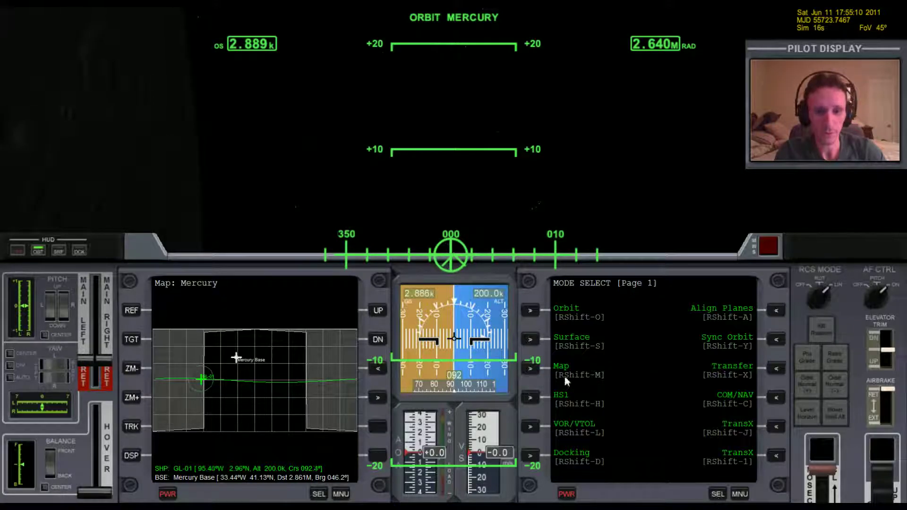
Switch the right MFD to BaseSyncMFD and target Mercury Base
click(718, 494)
click(531, 369)
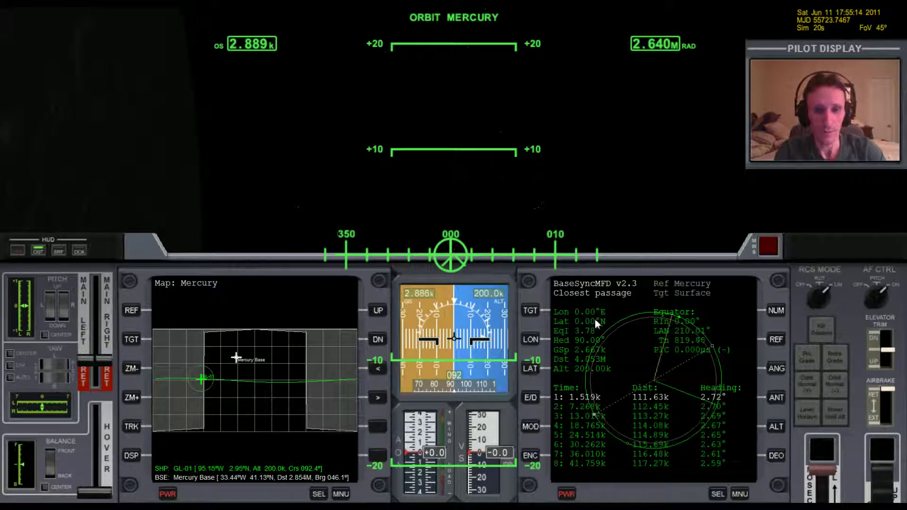
click(530, 311)
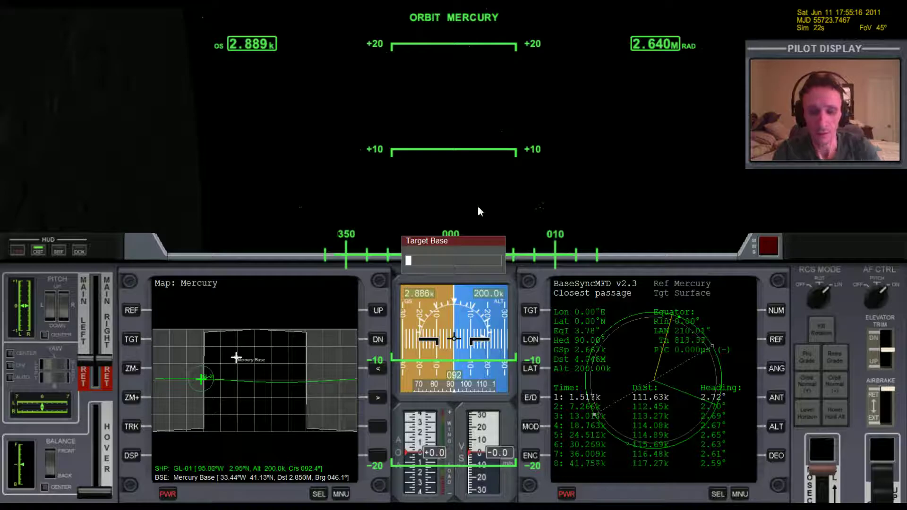
text(Mercury Baas)
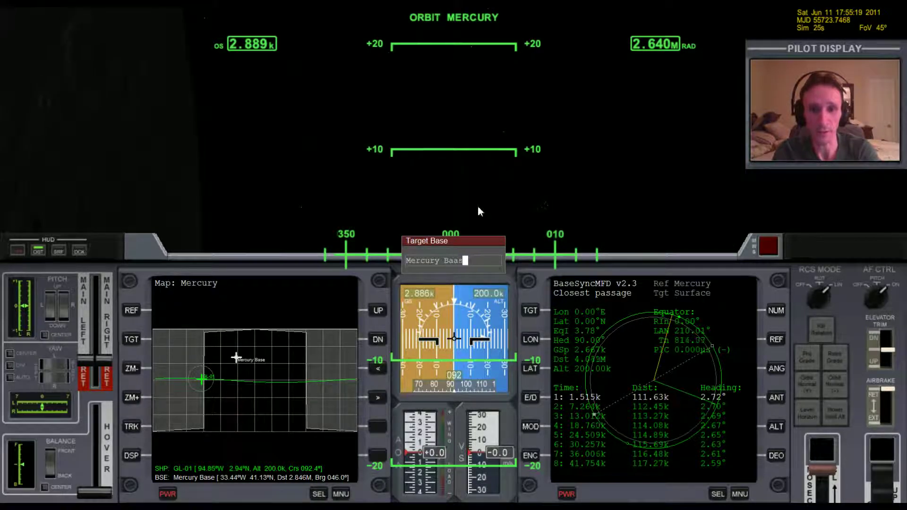
key(Return)
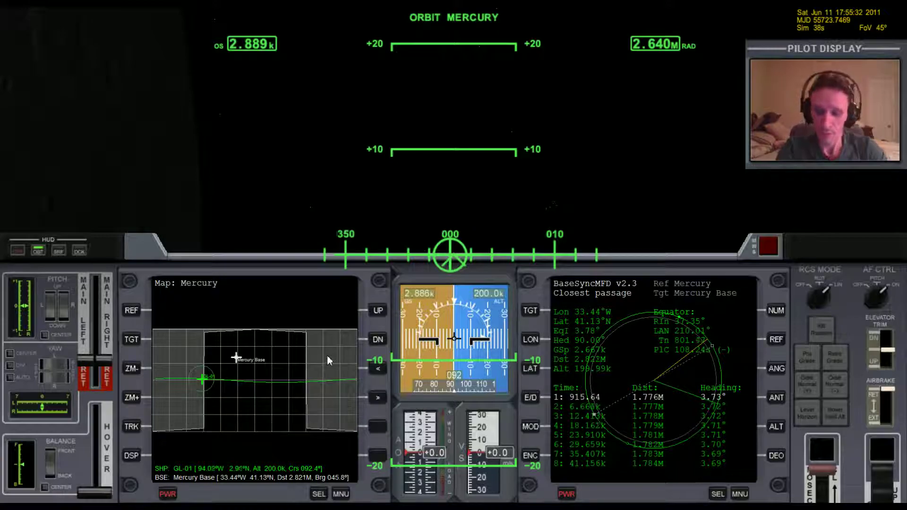
Target the external camera on Mercury Base and zoom in on its six landing pads
key(ctrl+F1)
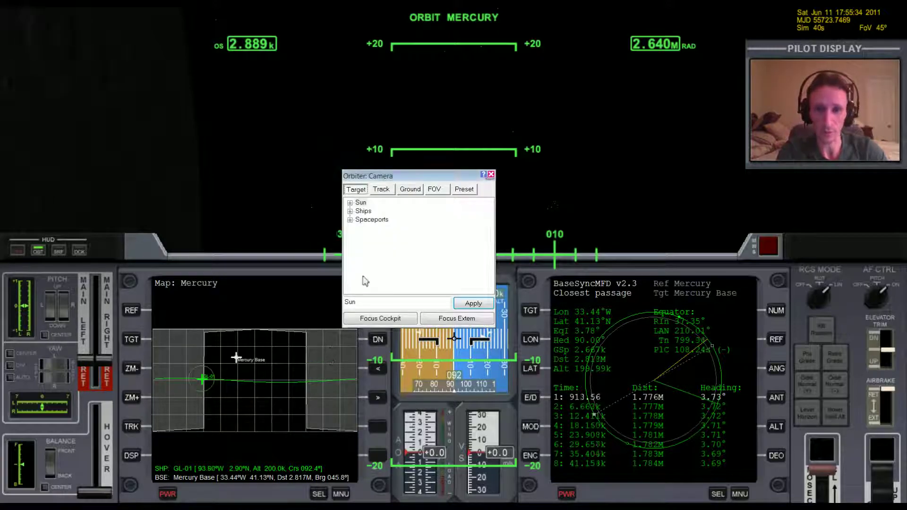
click(350, 219)
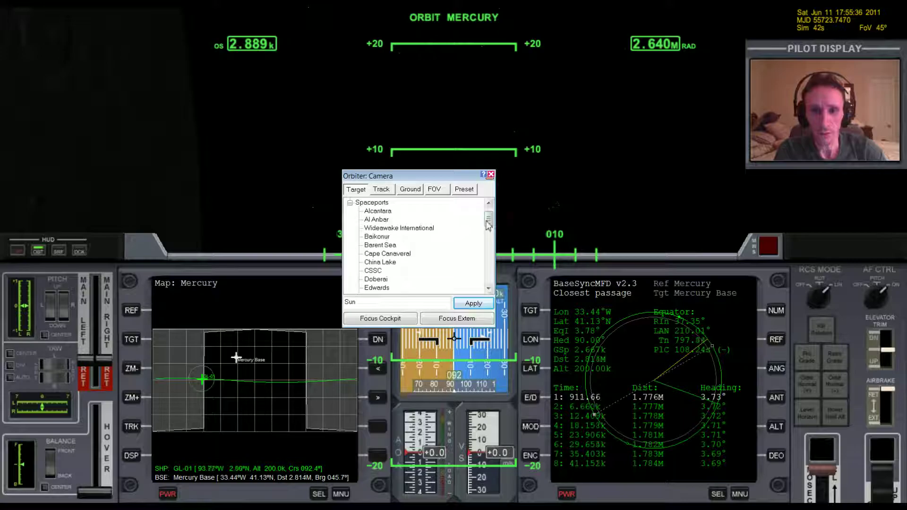
drag(489, 224, 503, 265)
click(392, 272)
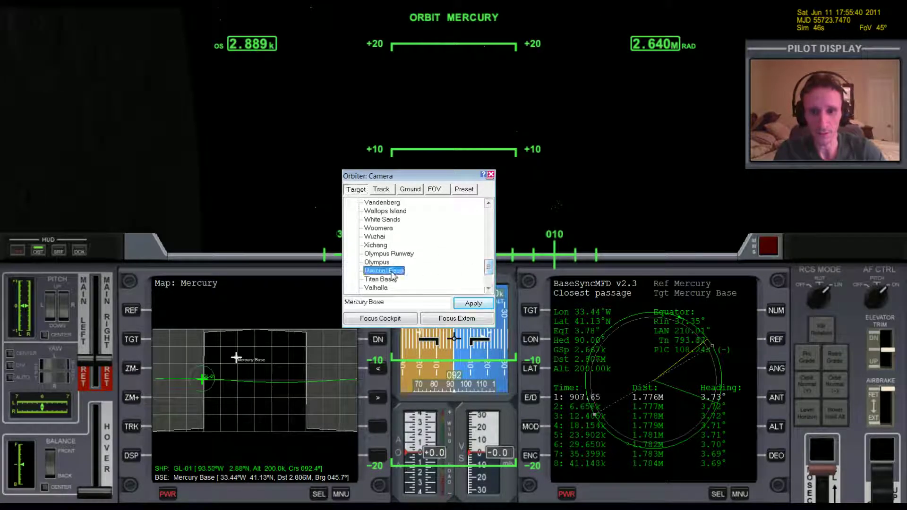
click(472, 303)
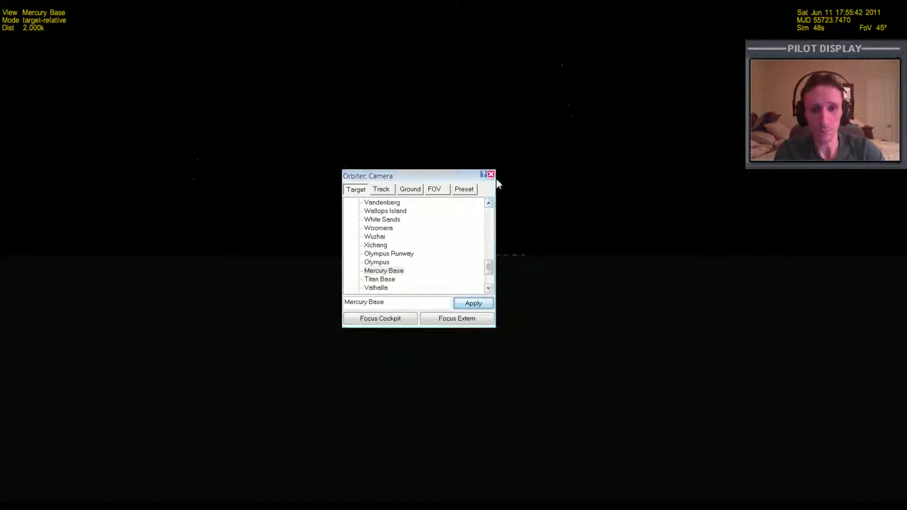
click(489, 176)
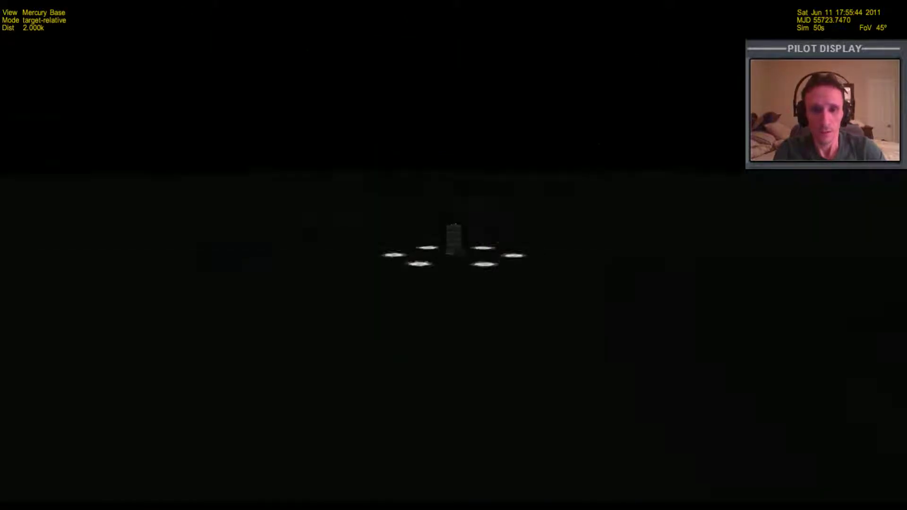
scroll(632, 252, down, 5)
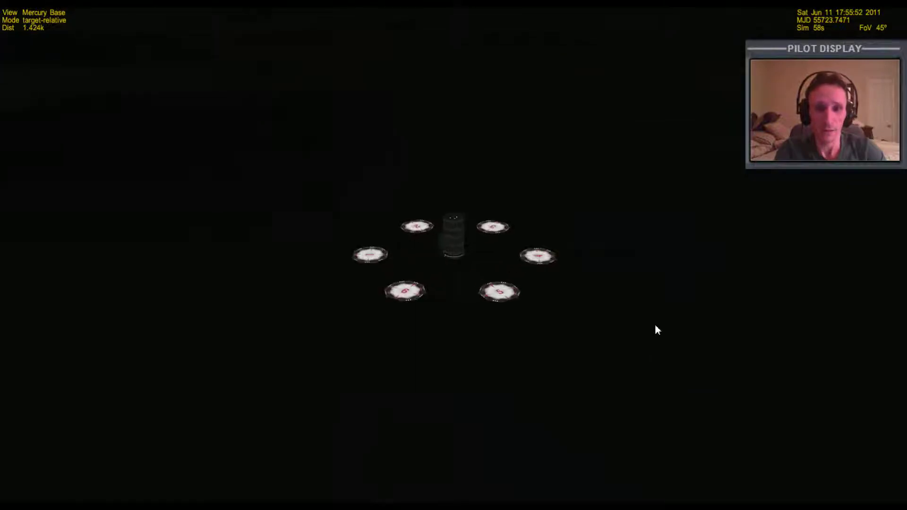
scroll(672, 317, down, 2)
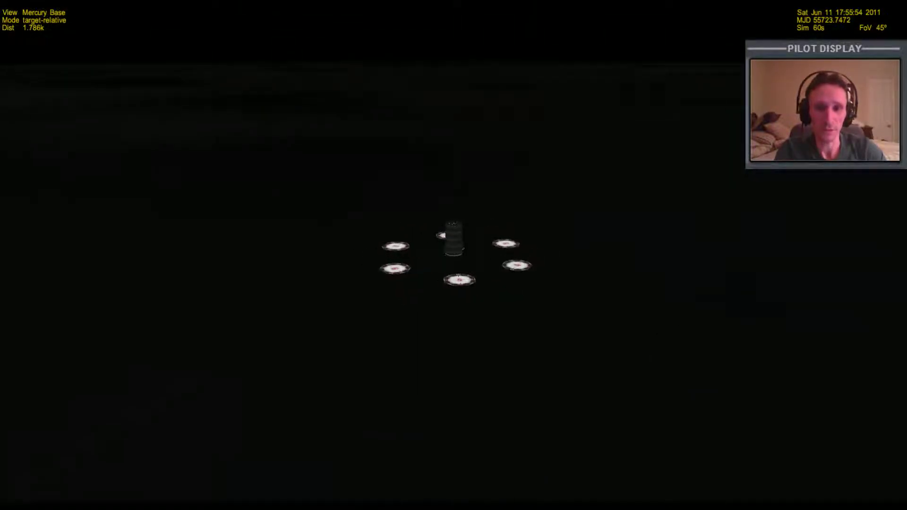
scroll(673, 313, down, 4)
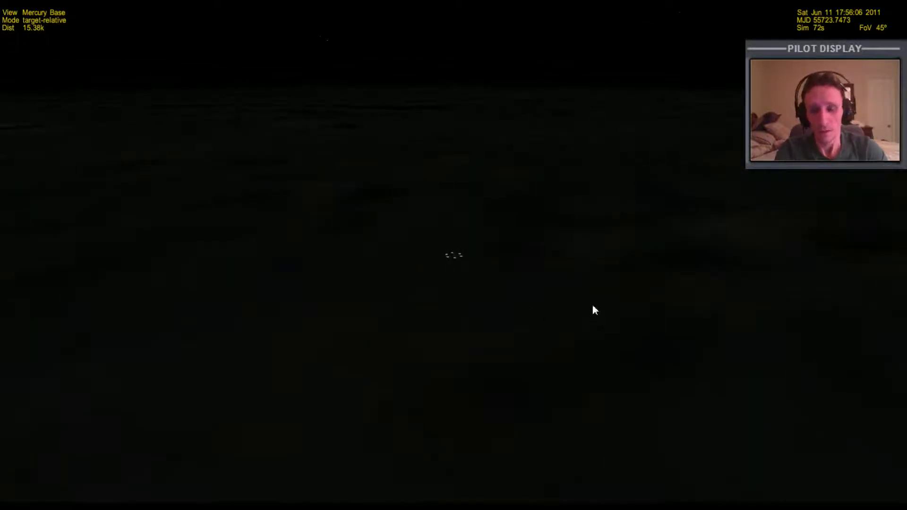
Return to GL-01's cockpit view, then exit the simulation back to the Launchpad
key(F3)
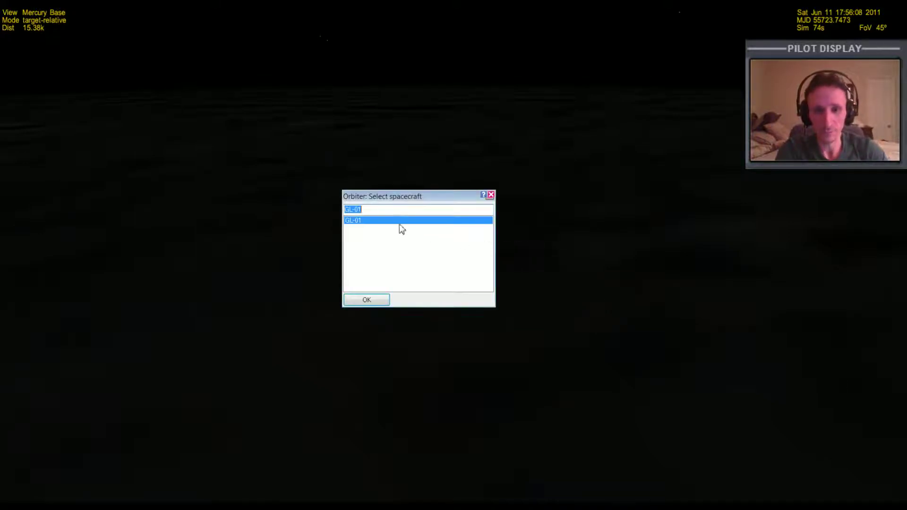
click(490, 195)
key(F1)
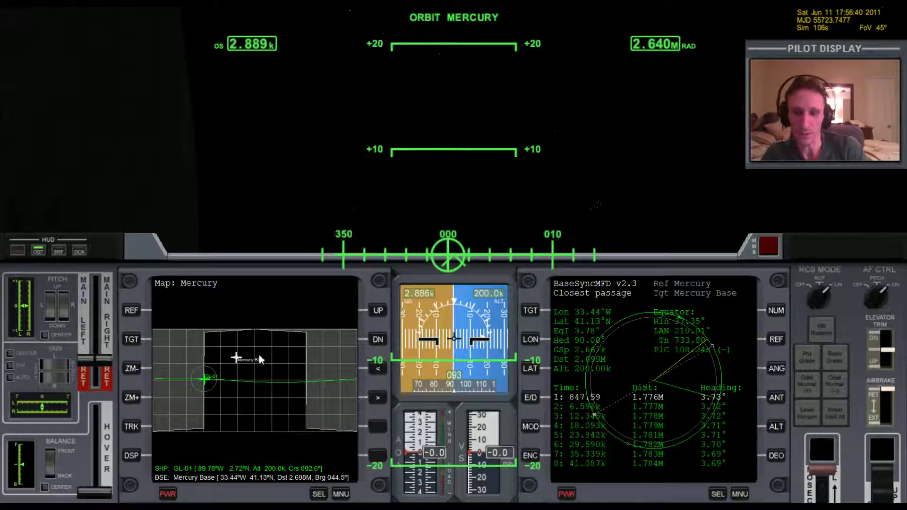
key(F4)
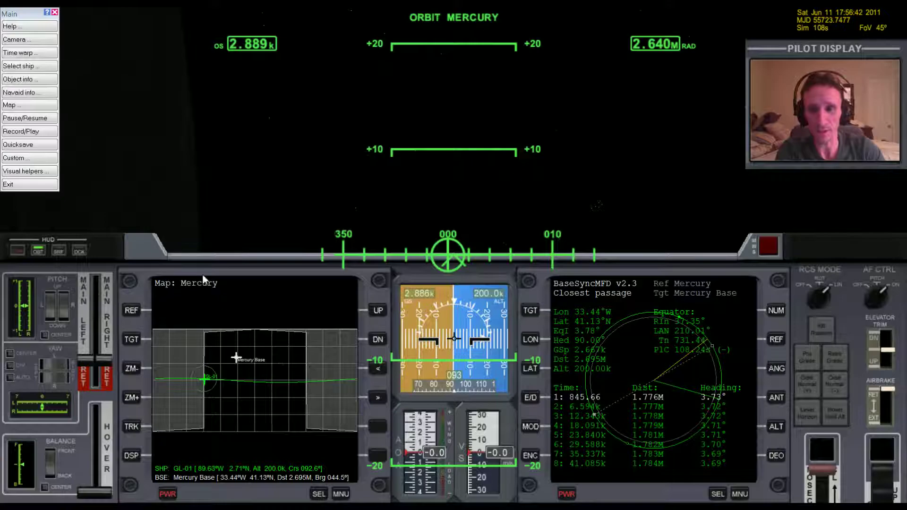
click(35, 187)
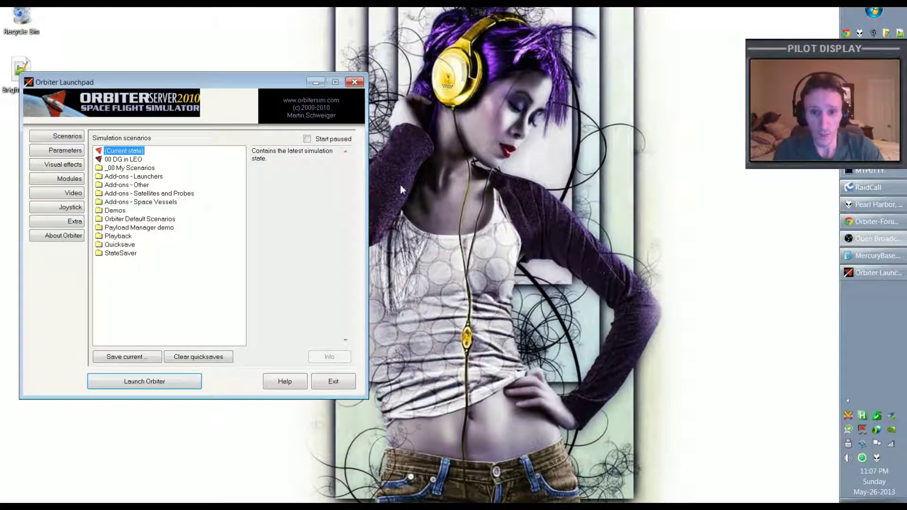
In MercuryBase.cfg, duplicate the Location line and comment out the original with ';'
click(877, 256)
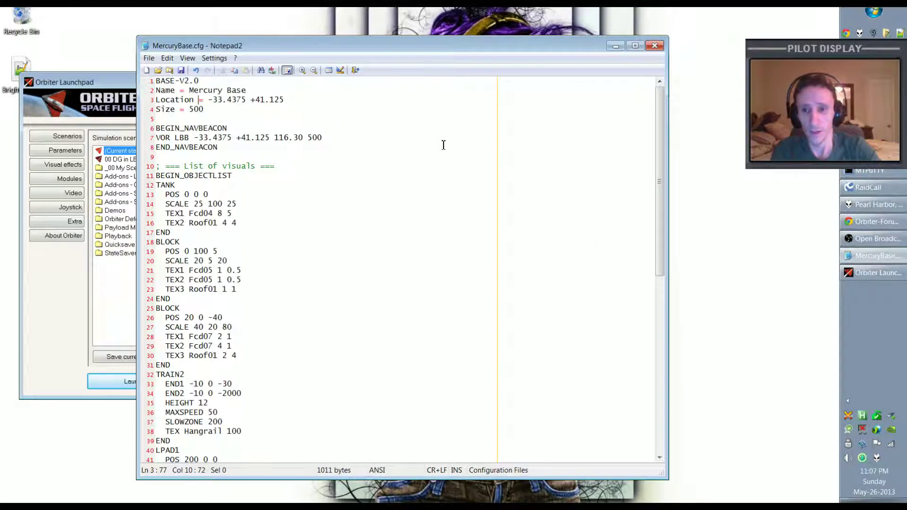
key(Home)
key(shift+End)
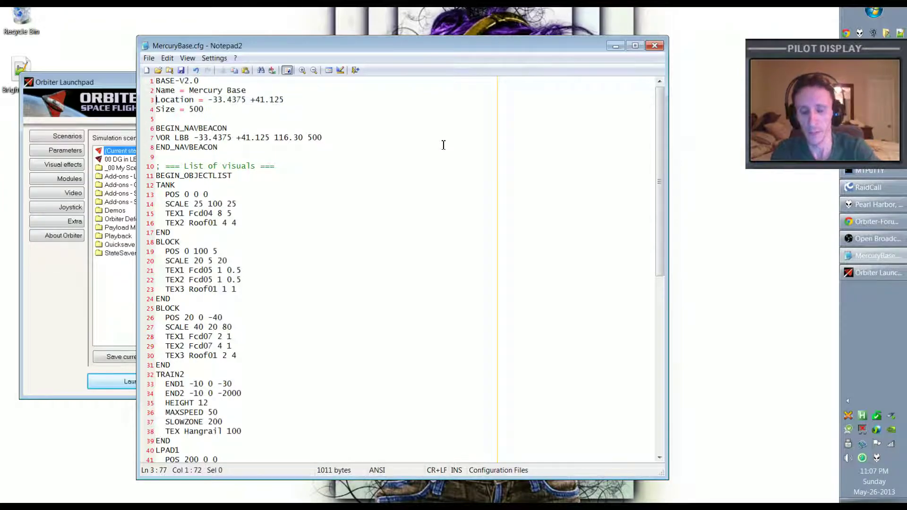
key(Return)
key(Up)
text(Location = -33.4375 +41.125)
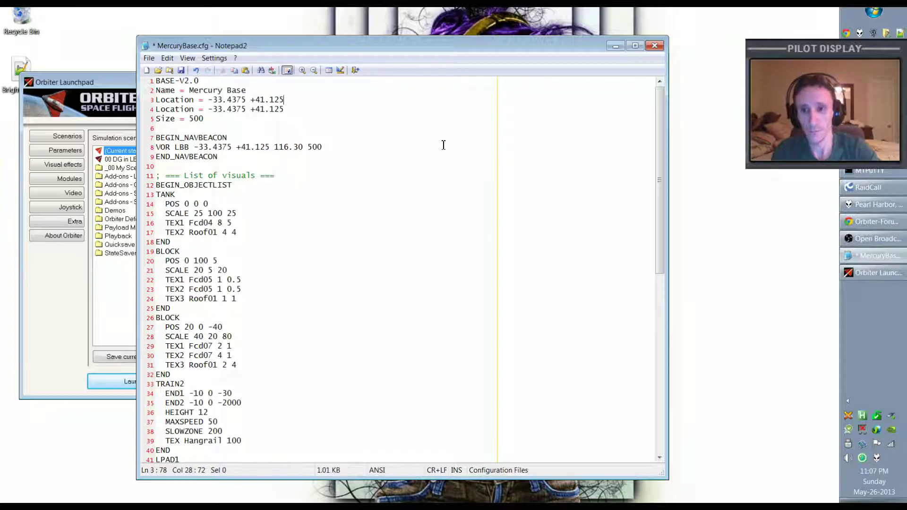
key(Home)
text(;)
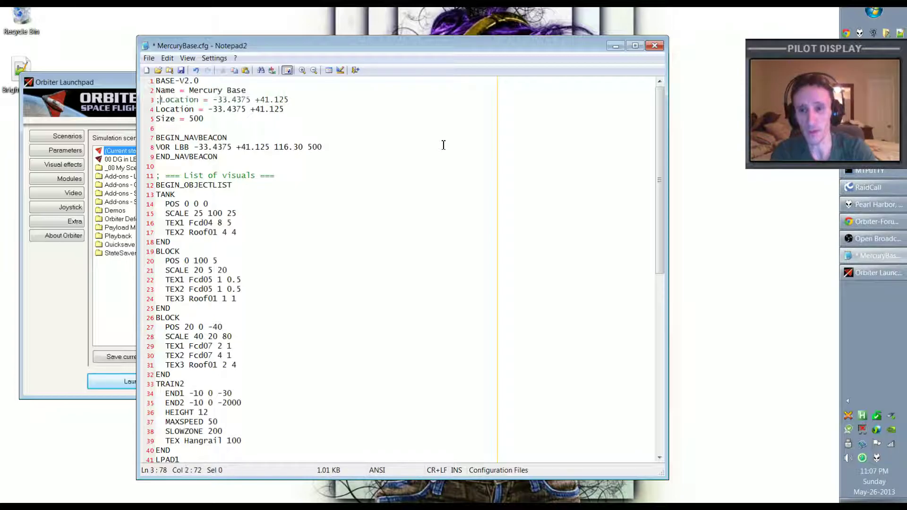
Change the copy's longitude from -33.4375 to 0, so it reads Location = 0 +41.125
drag(289, 99, 166, 100)
click(324, 110)
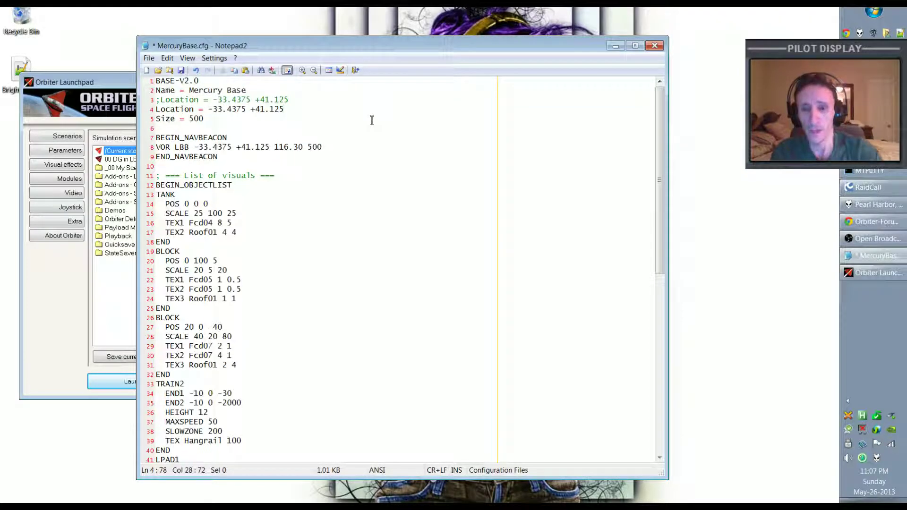
key(Left)
key(Left)
key(Left)
key(Left)
key(Left)
key(Left)
key(Left)
key(Left)
key(Left)
key(Left)
key(Left)
key(Left)
key(Left)
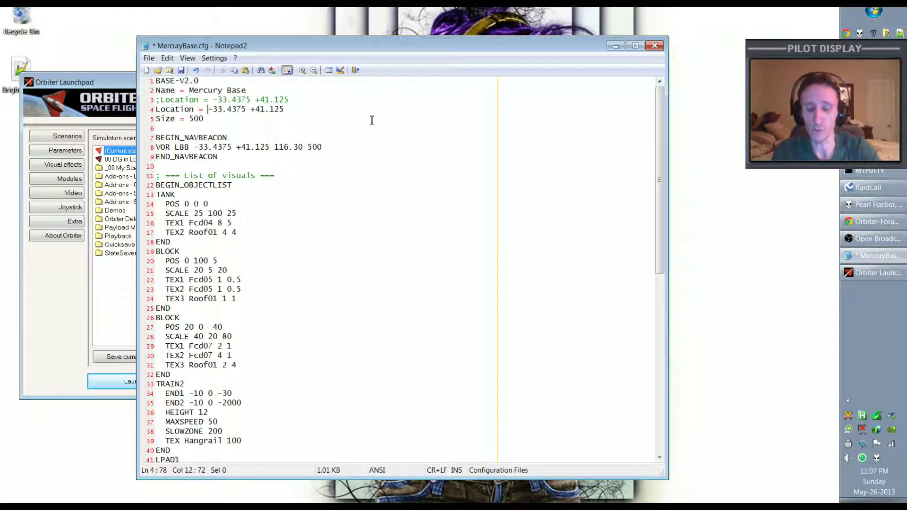
key(Right)
key(Right)
key(Right)
key(Right)
key(Right)
key(Right)
key(Right)
key(Right)
key(Right)
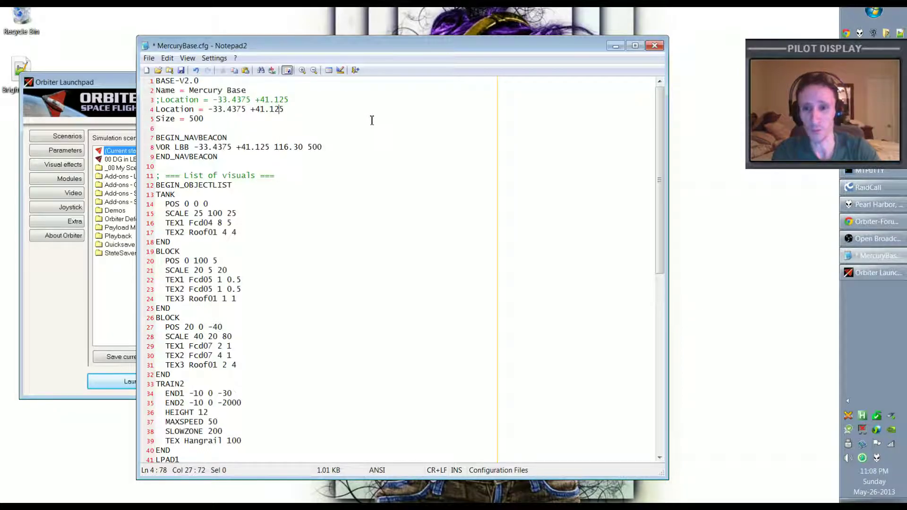
key(Left)
key(shift+Right)
key(shift+Right)
key(shift+Right)
key(shift+Right)
key(shift+Right)
key(shift+Right)
key(shift+Right)
key(shift+Right)
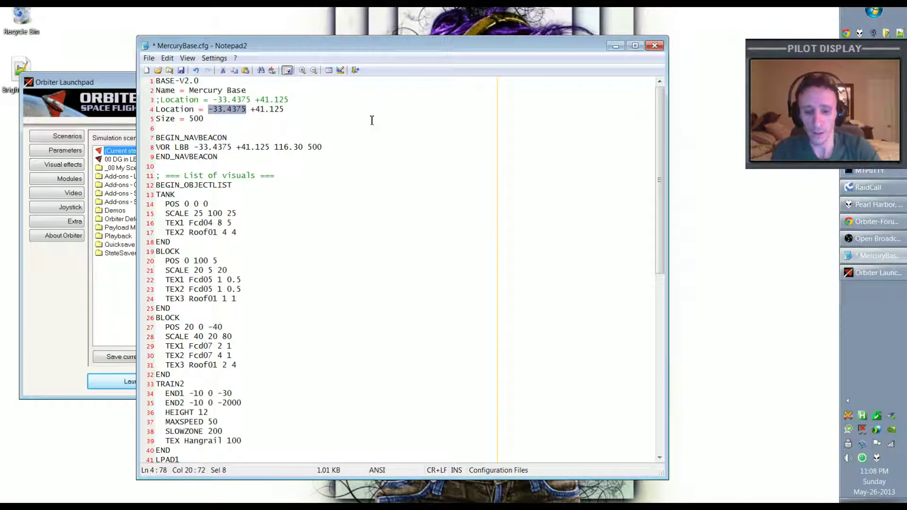
text(0)
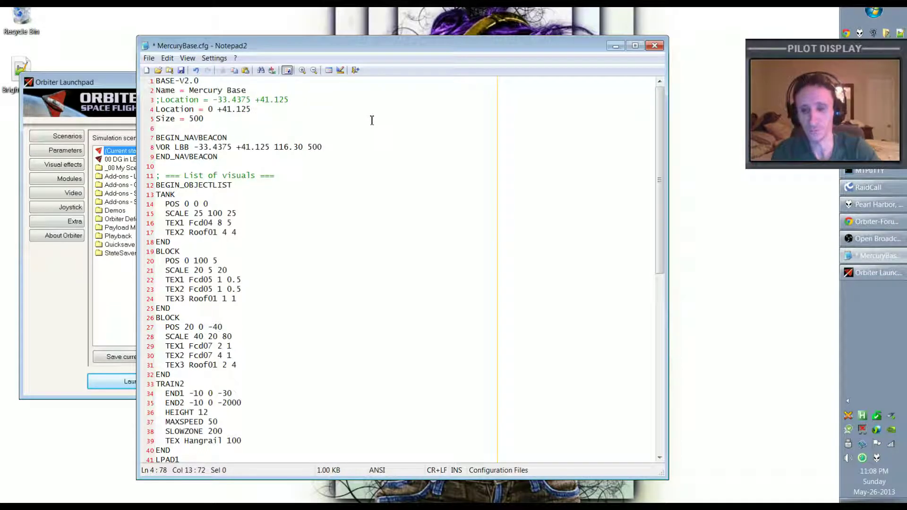
key(Down)
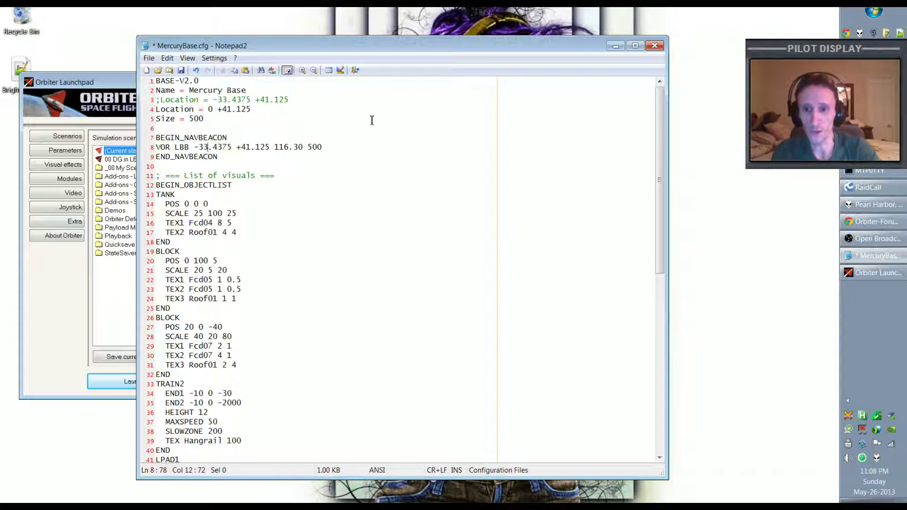
Duplicate the VOR LBB line and comment out the original with ';'
key(Left)
key(Left)
key(Left)
key(Left)
key(Left)
key(Left)
key(Left)
key(Left)
key(Left)
key(Left)
key(shift+End)
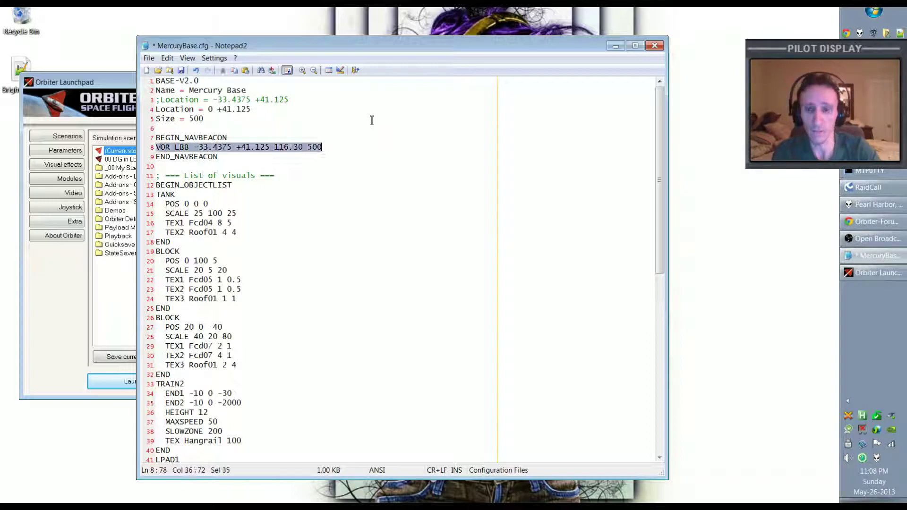
key(End)
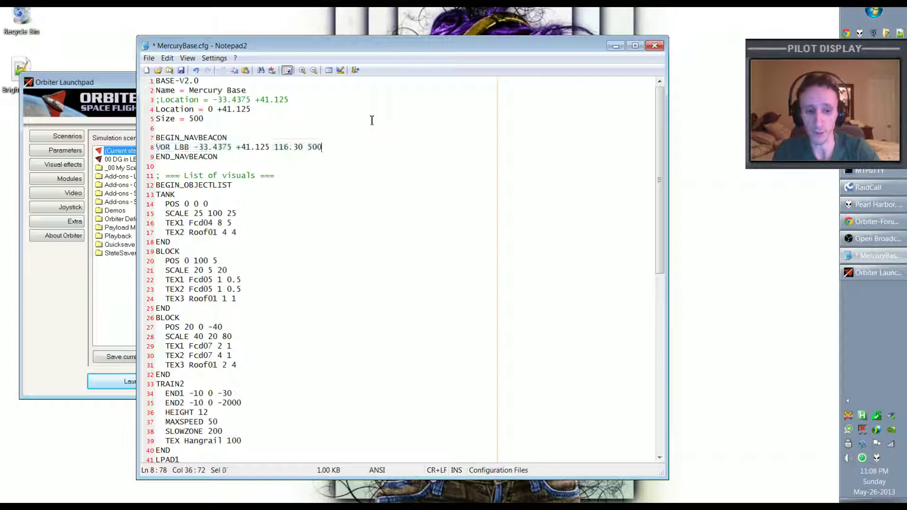
key(ctrl+d)
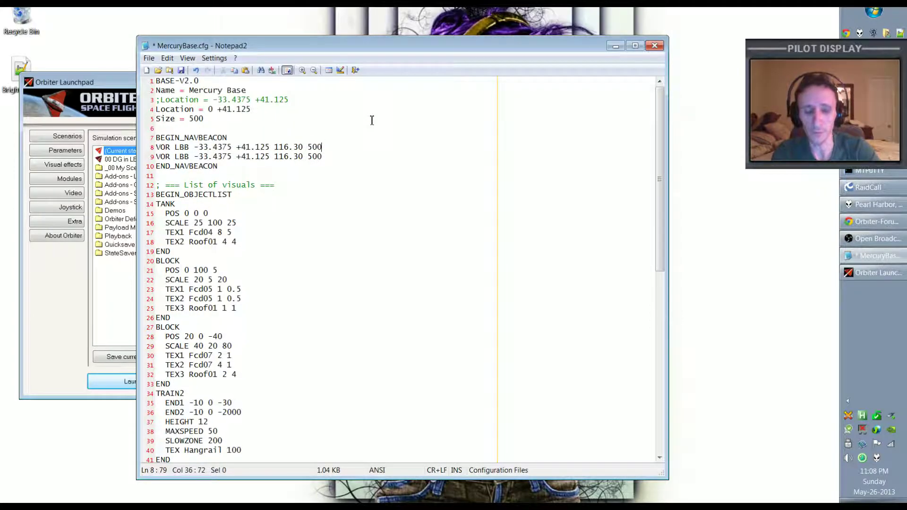
key(Home)
text(;)
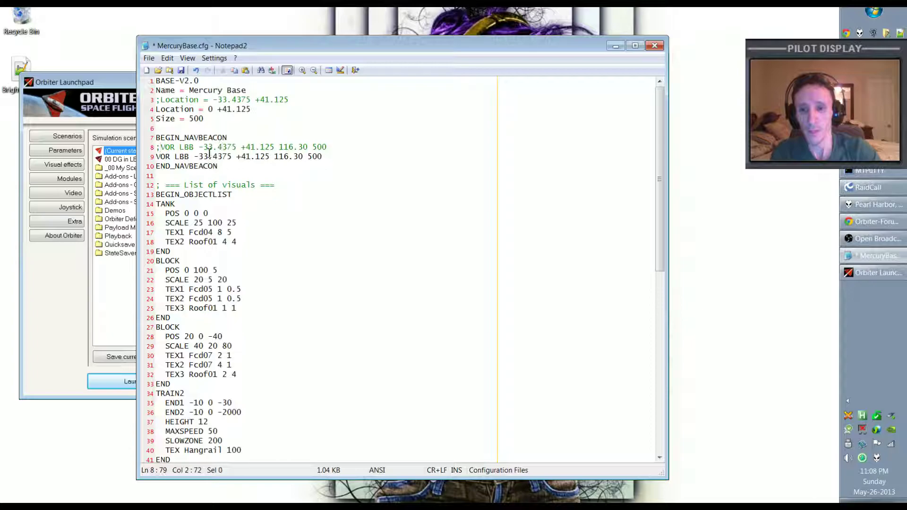
Set the copy to VOR LBB 0 +41.125 116.30 500 and save MercuryBase.cfg
drag(194, 157, 231, 157)
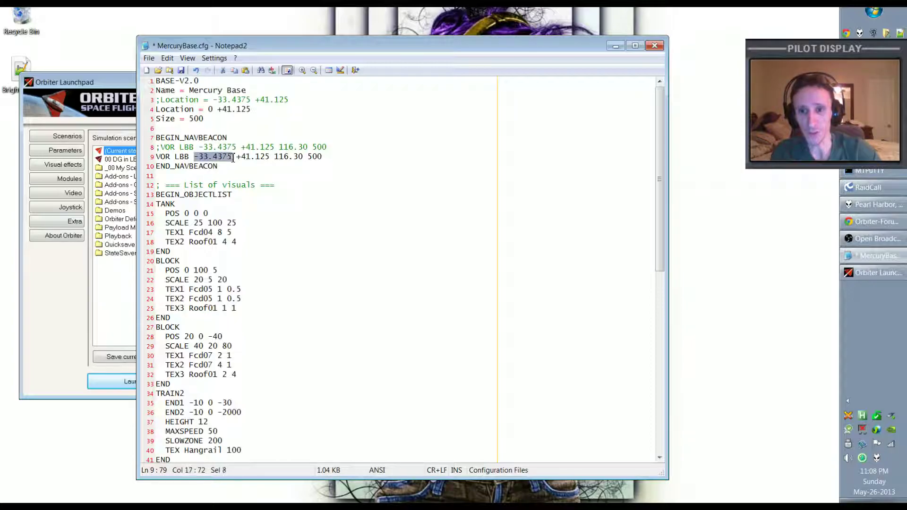
text(0)
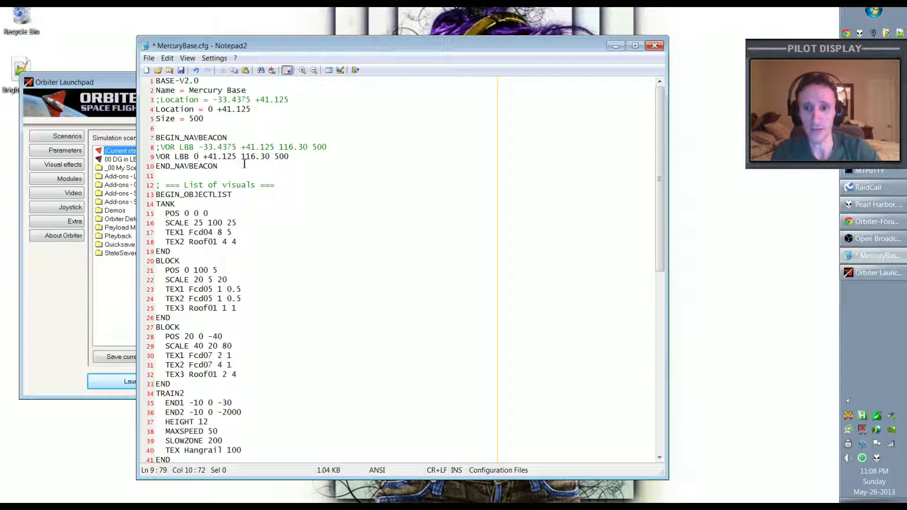
drag(161, 157, 232, 157)
click(298, 156)
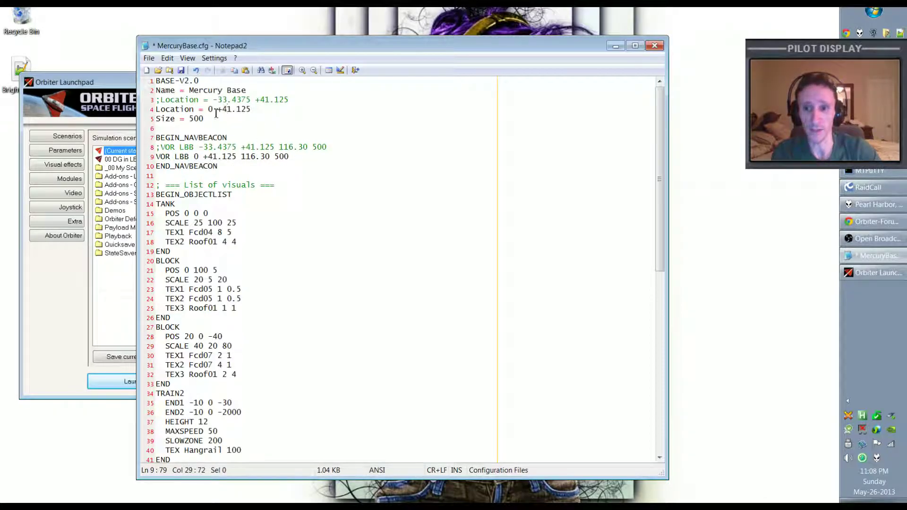
click(181, 70)
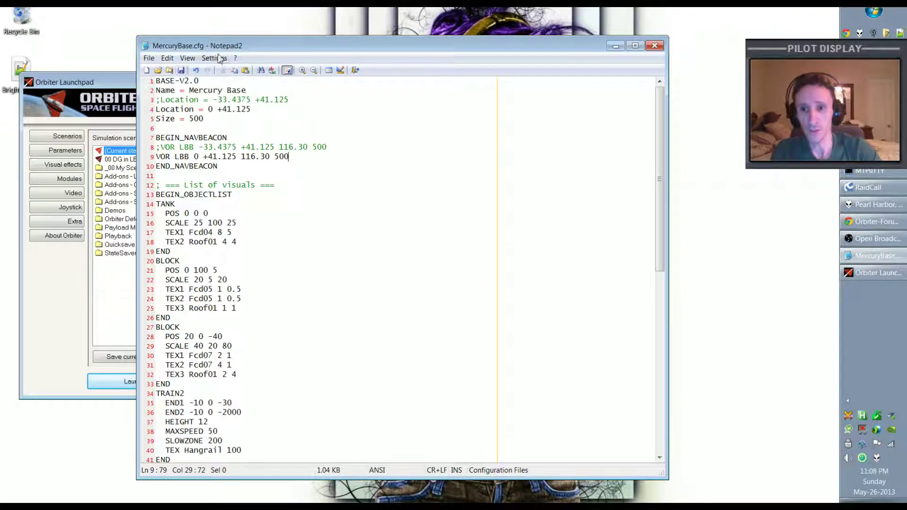
Launch 'DG in orbit around Mercury' from _00 My Scenarios > Youtube Video Flights > Scenarios for Short Explanations
click(616, 46)
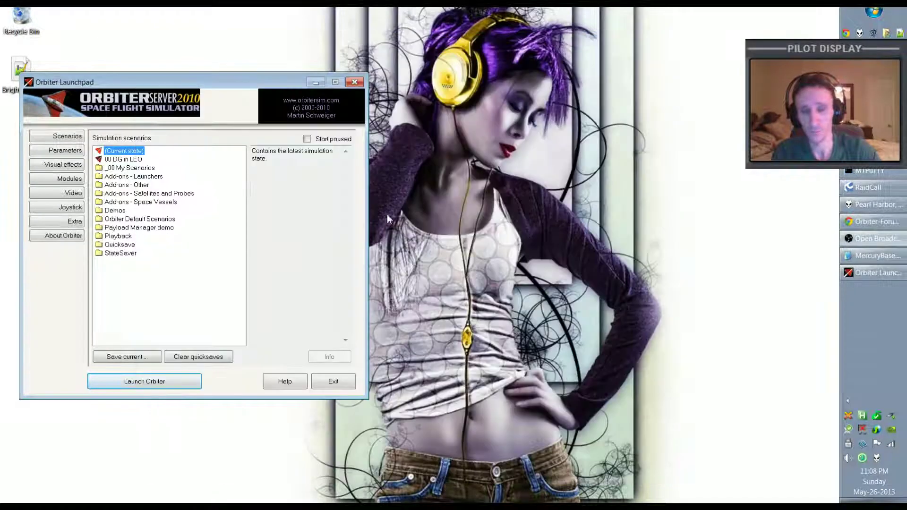
double_click(104, 168)
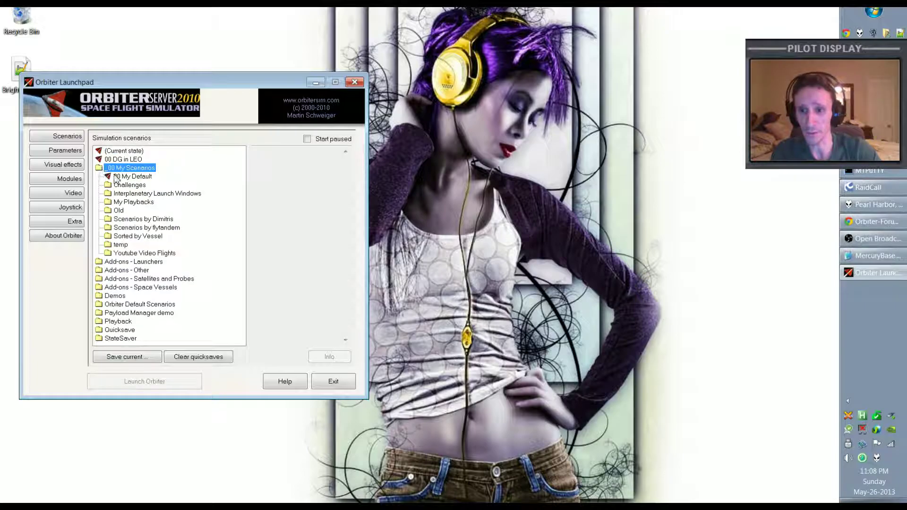
double_click(114, 253)
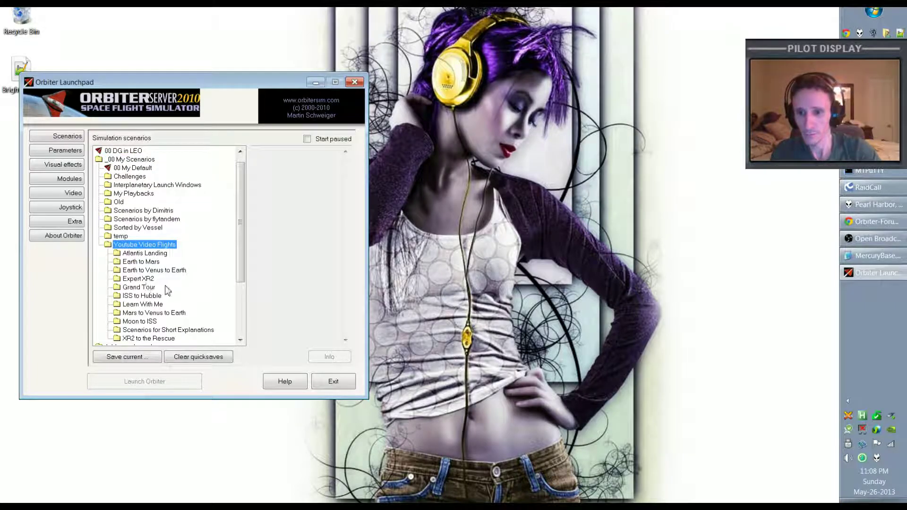
double_click(126, 331)
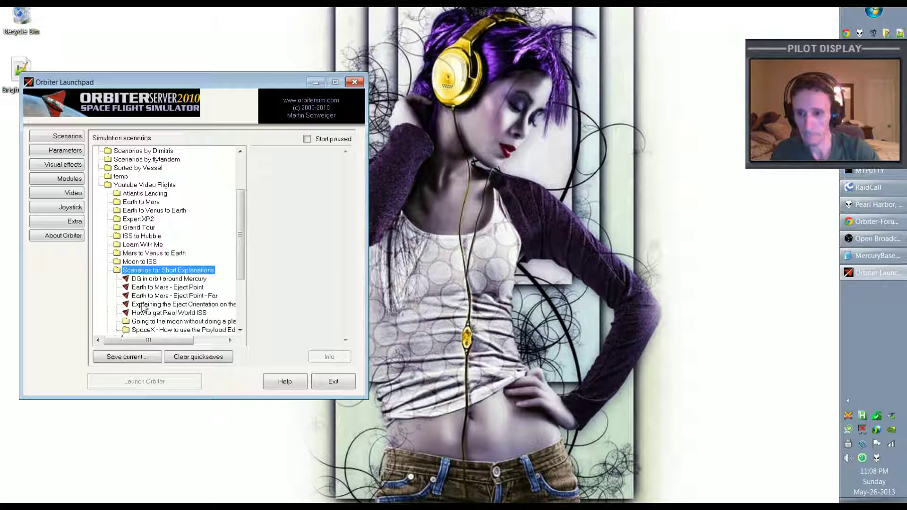
click(180, 279)
click(176, 383)
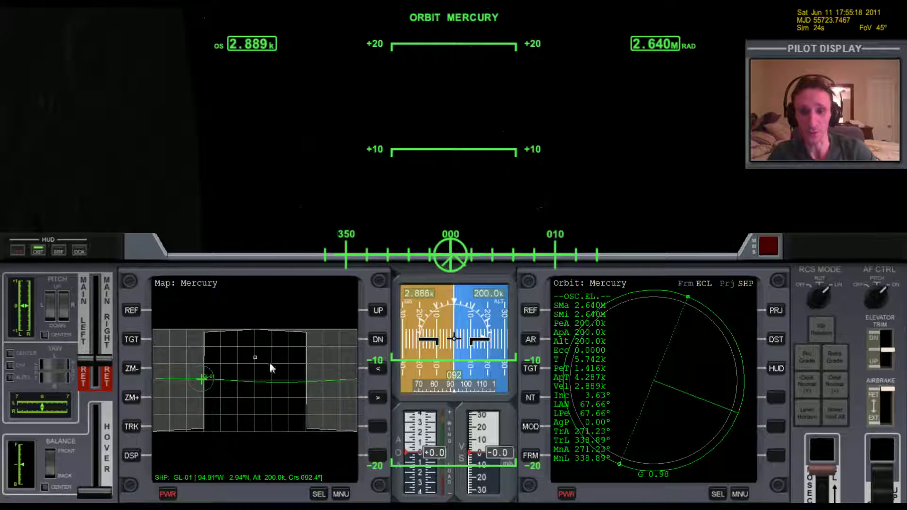
Once loaded, select a spot on the Mercury Map MFD near 94.78°W, 2.94°N
click(254, 357)
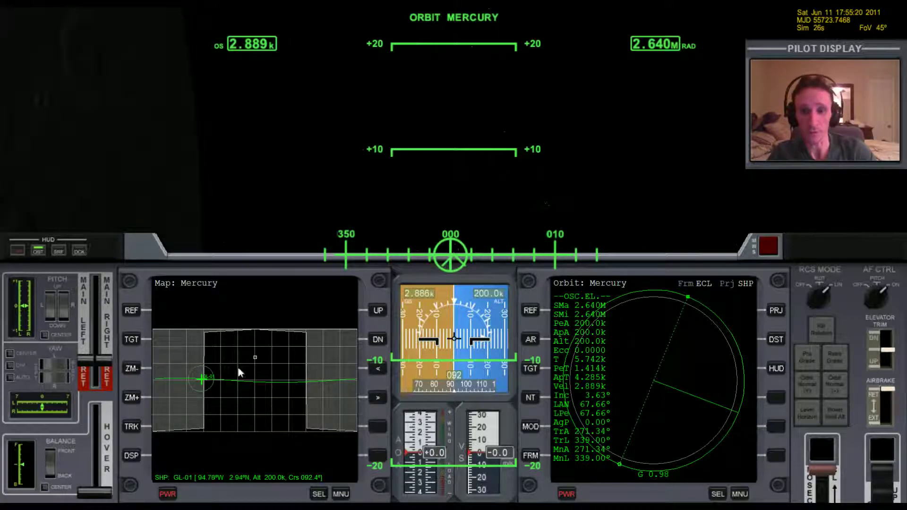